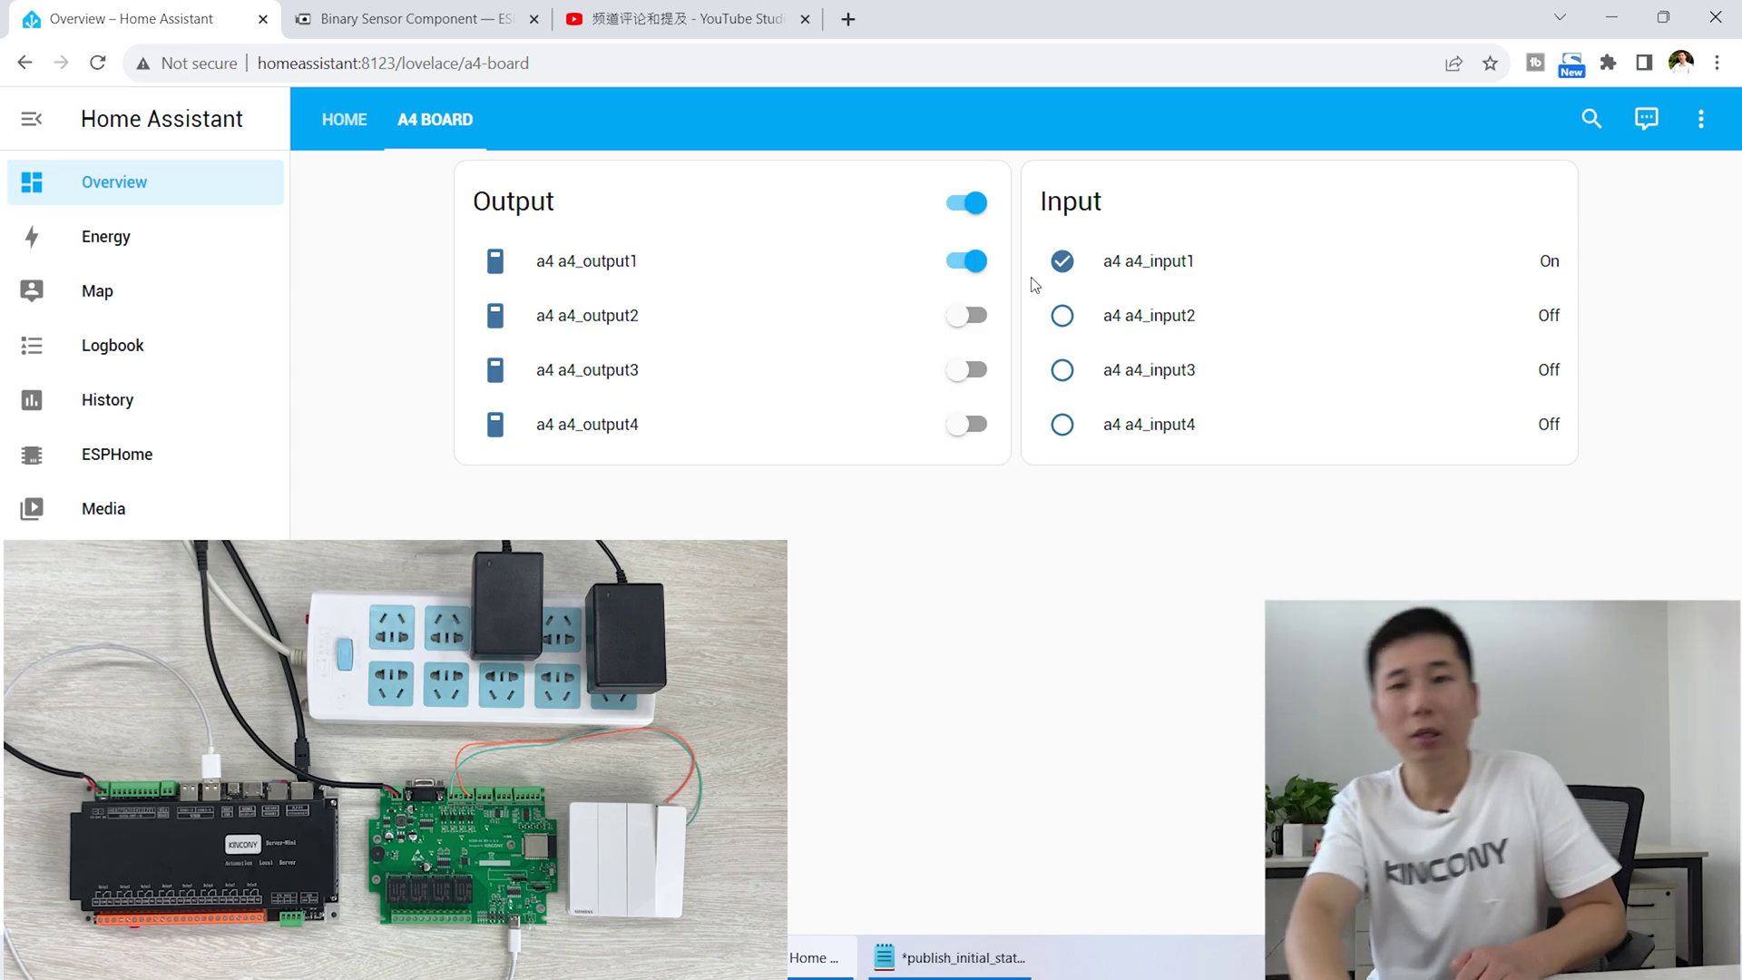
Reload the A4 Board dashboard until it reconnects, also trying the Home Assistant address in a new browser tab.
left_click(98, 63)
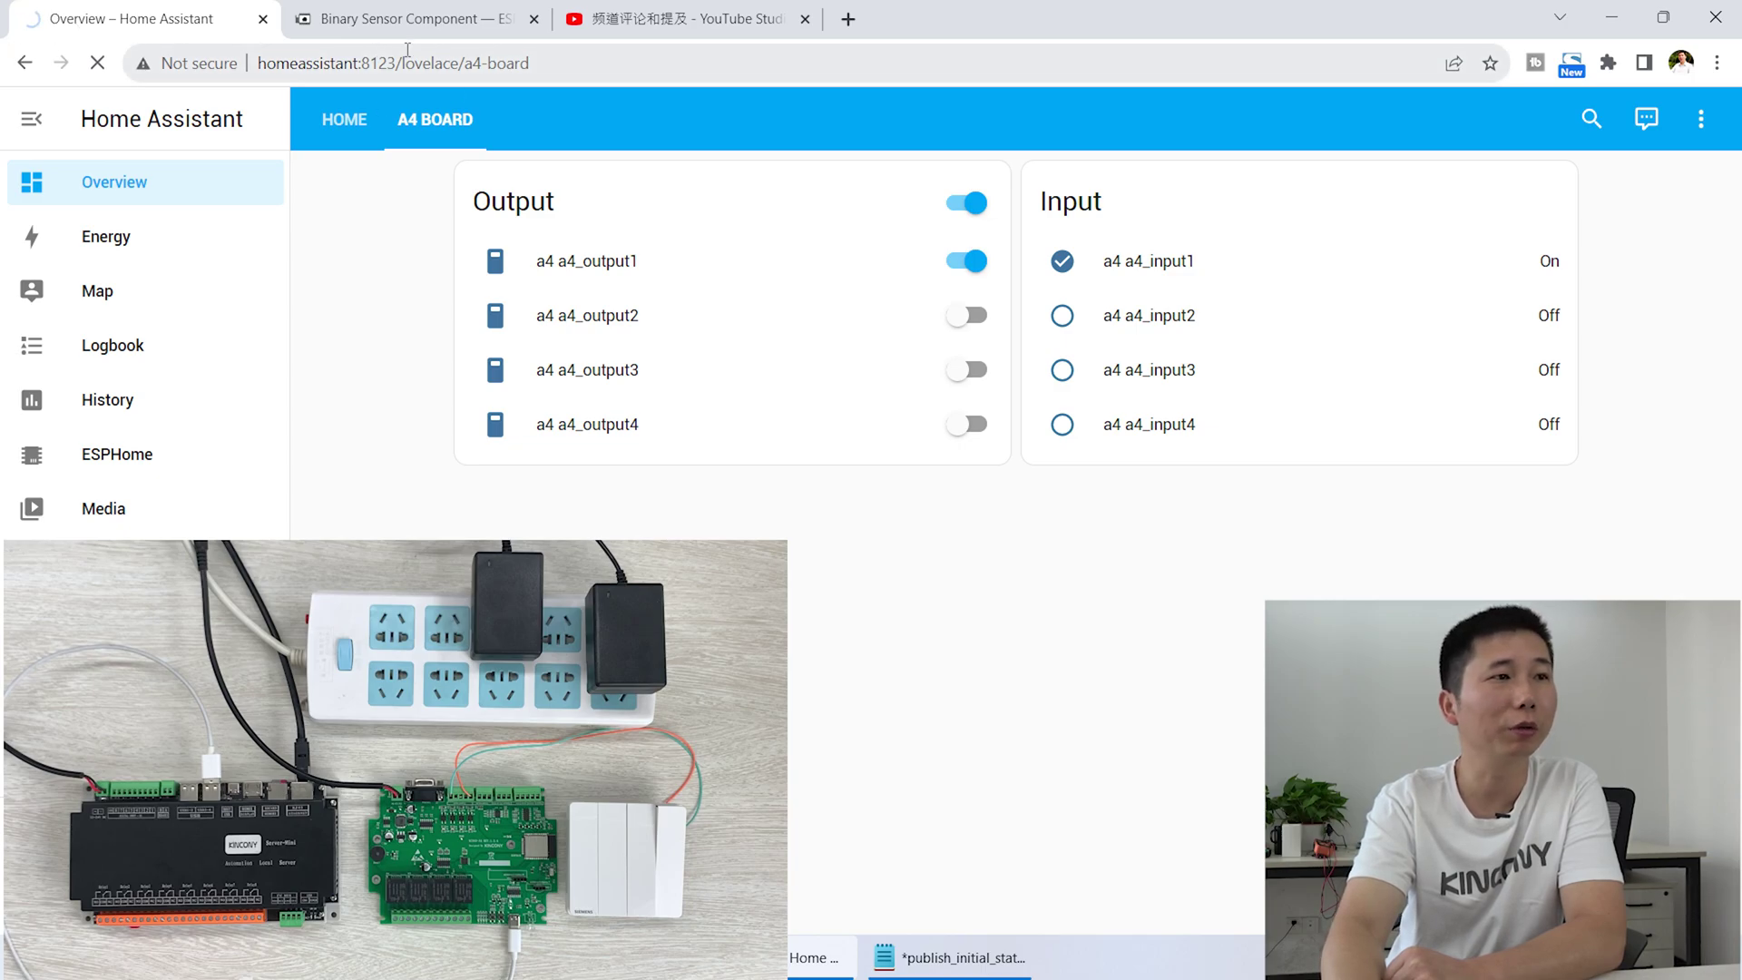
left_click(848, 18)
type("home")
key("Right")
key("Return")
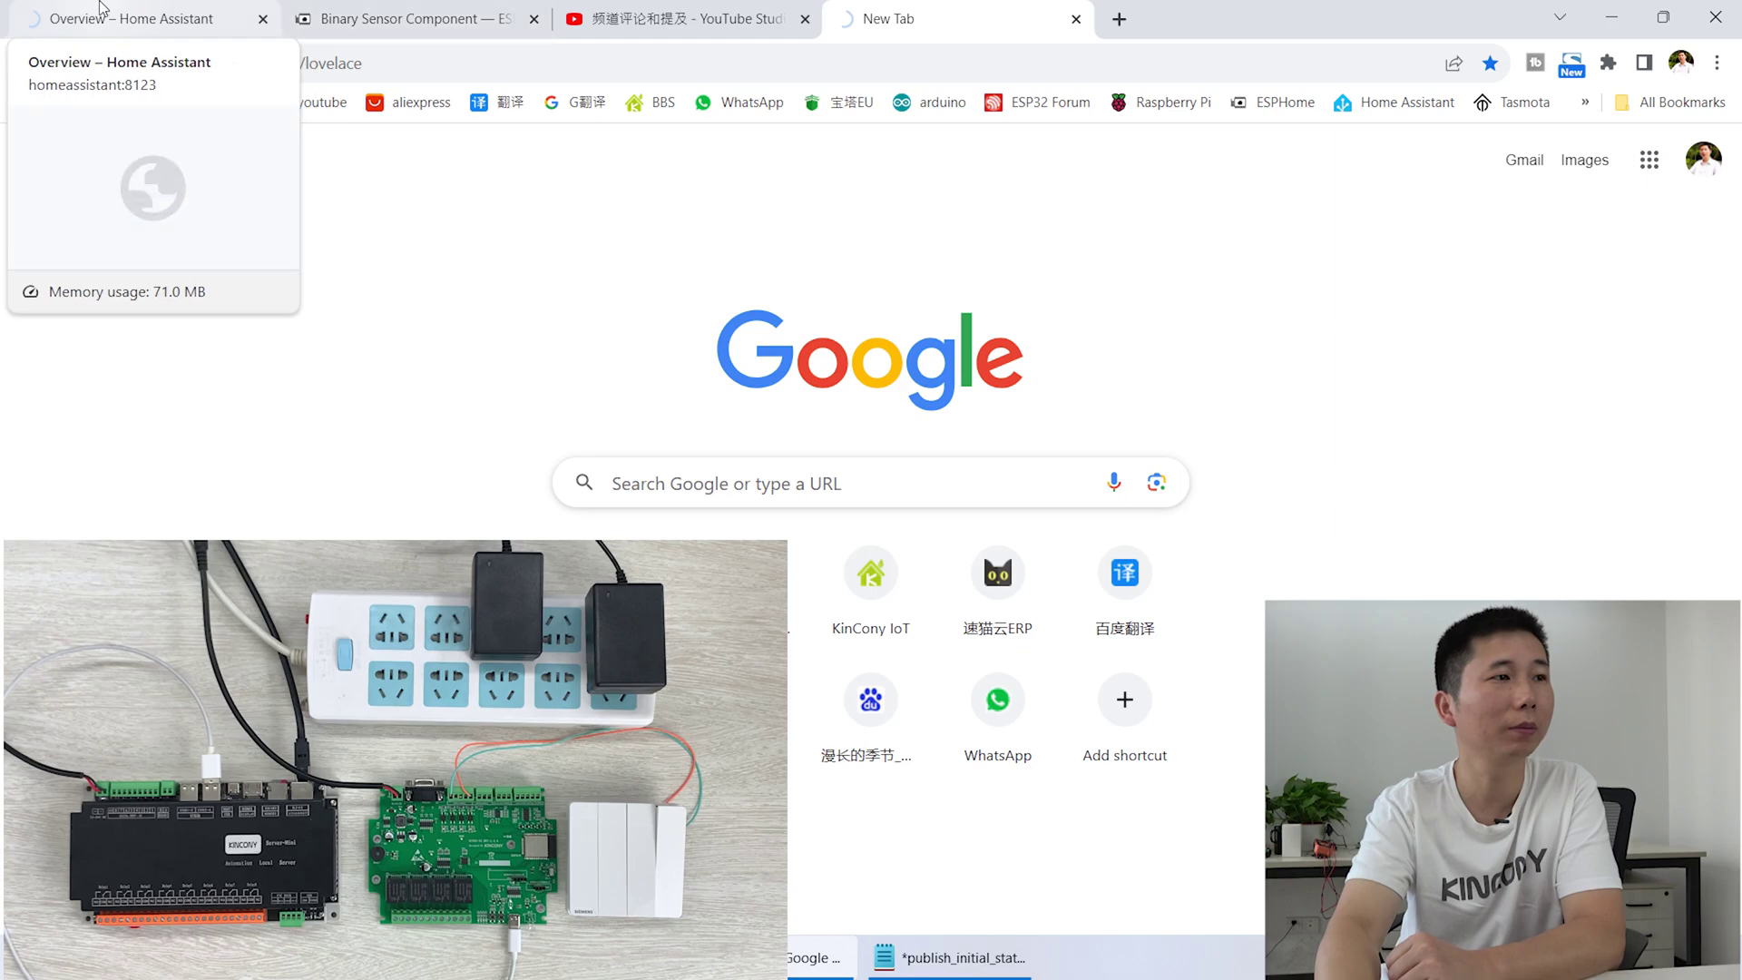
left_click(5, 13)
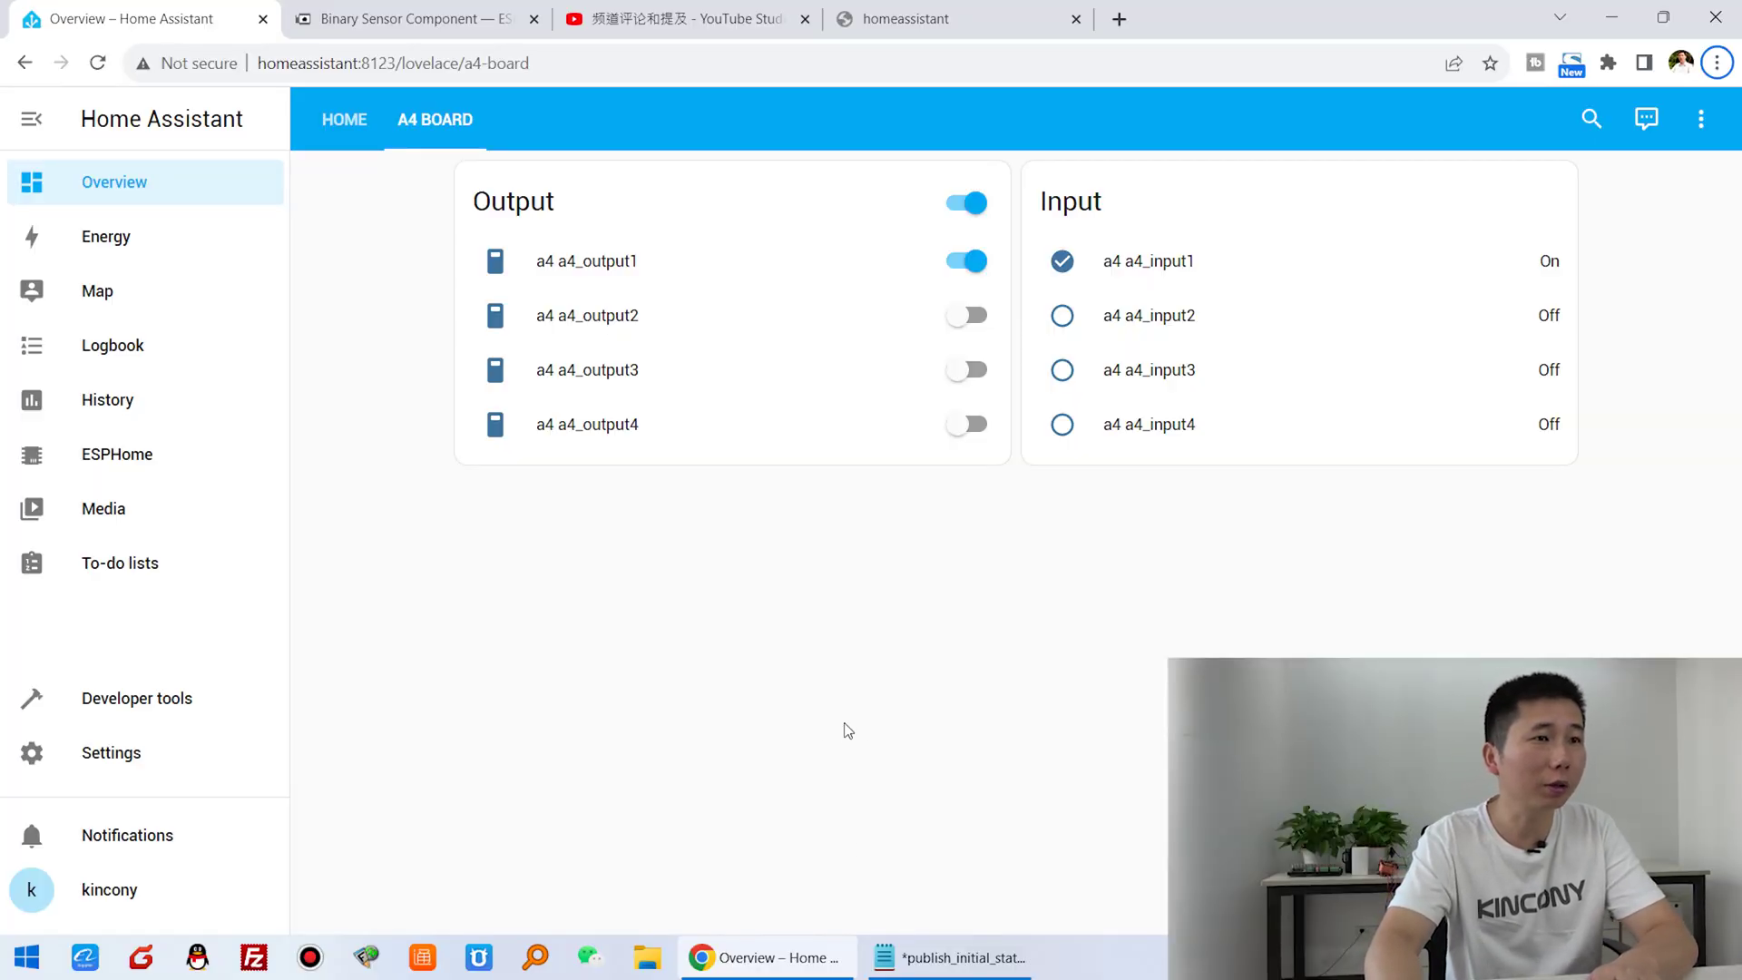
left_click(105, 72)
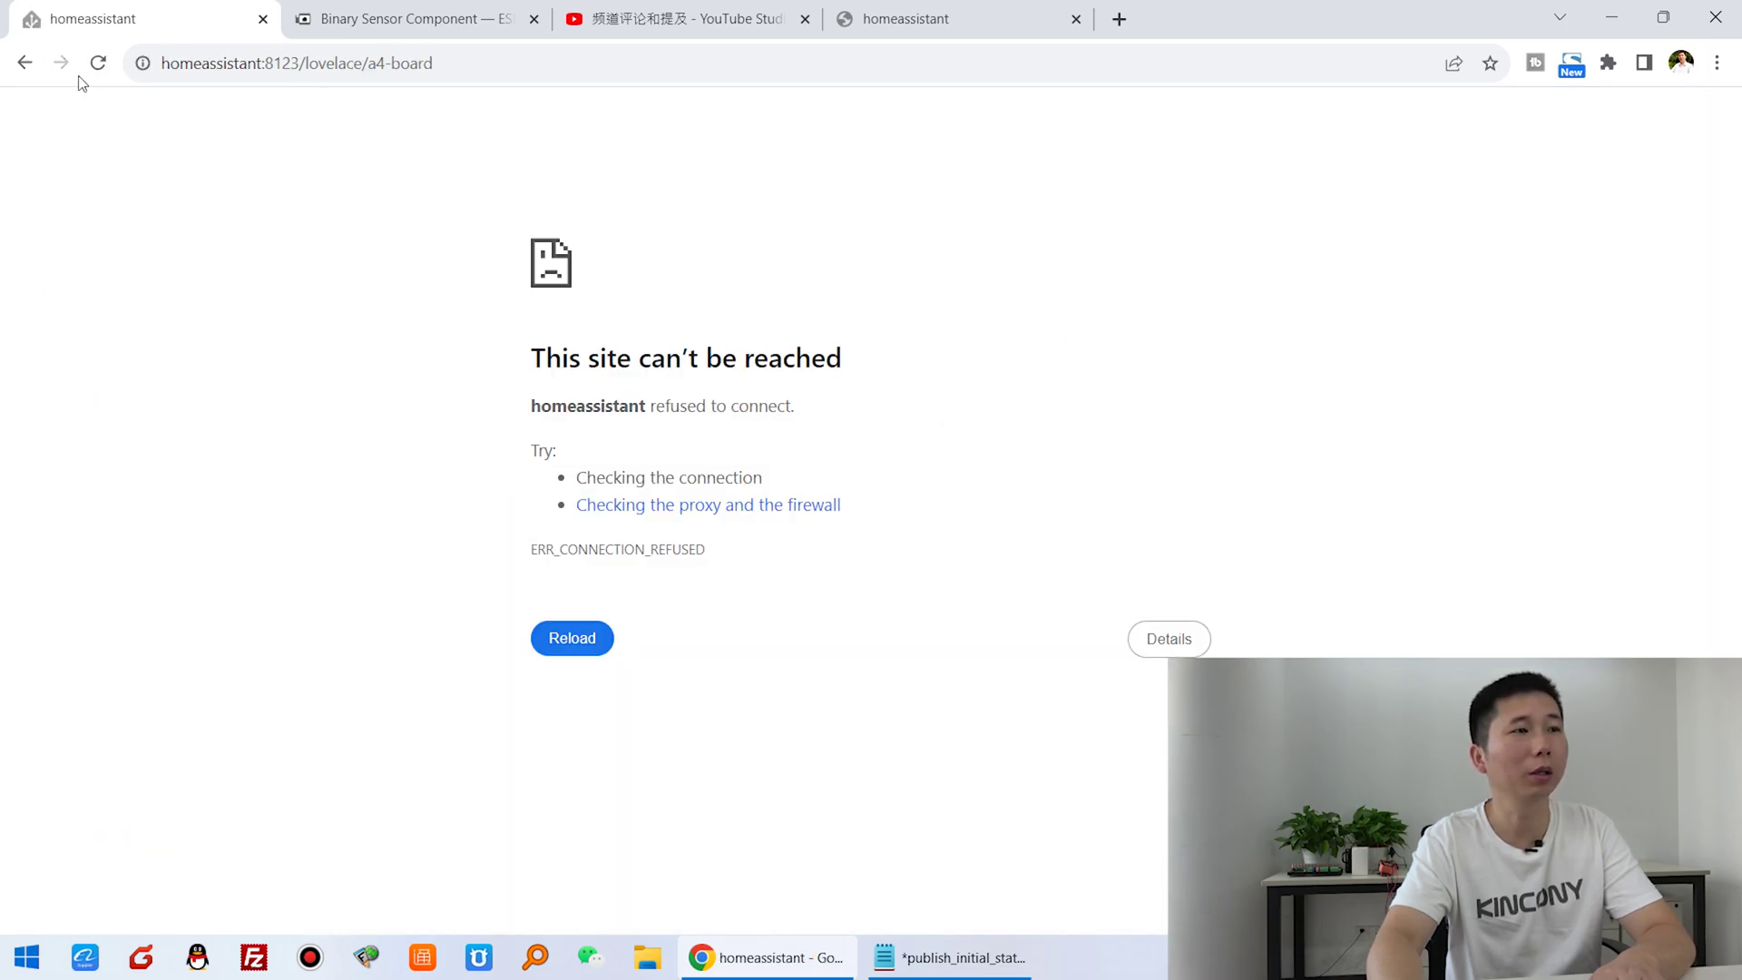
left_click(96, 67)
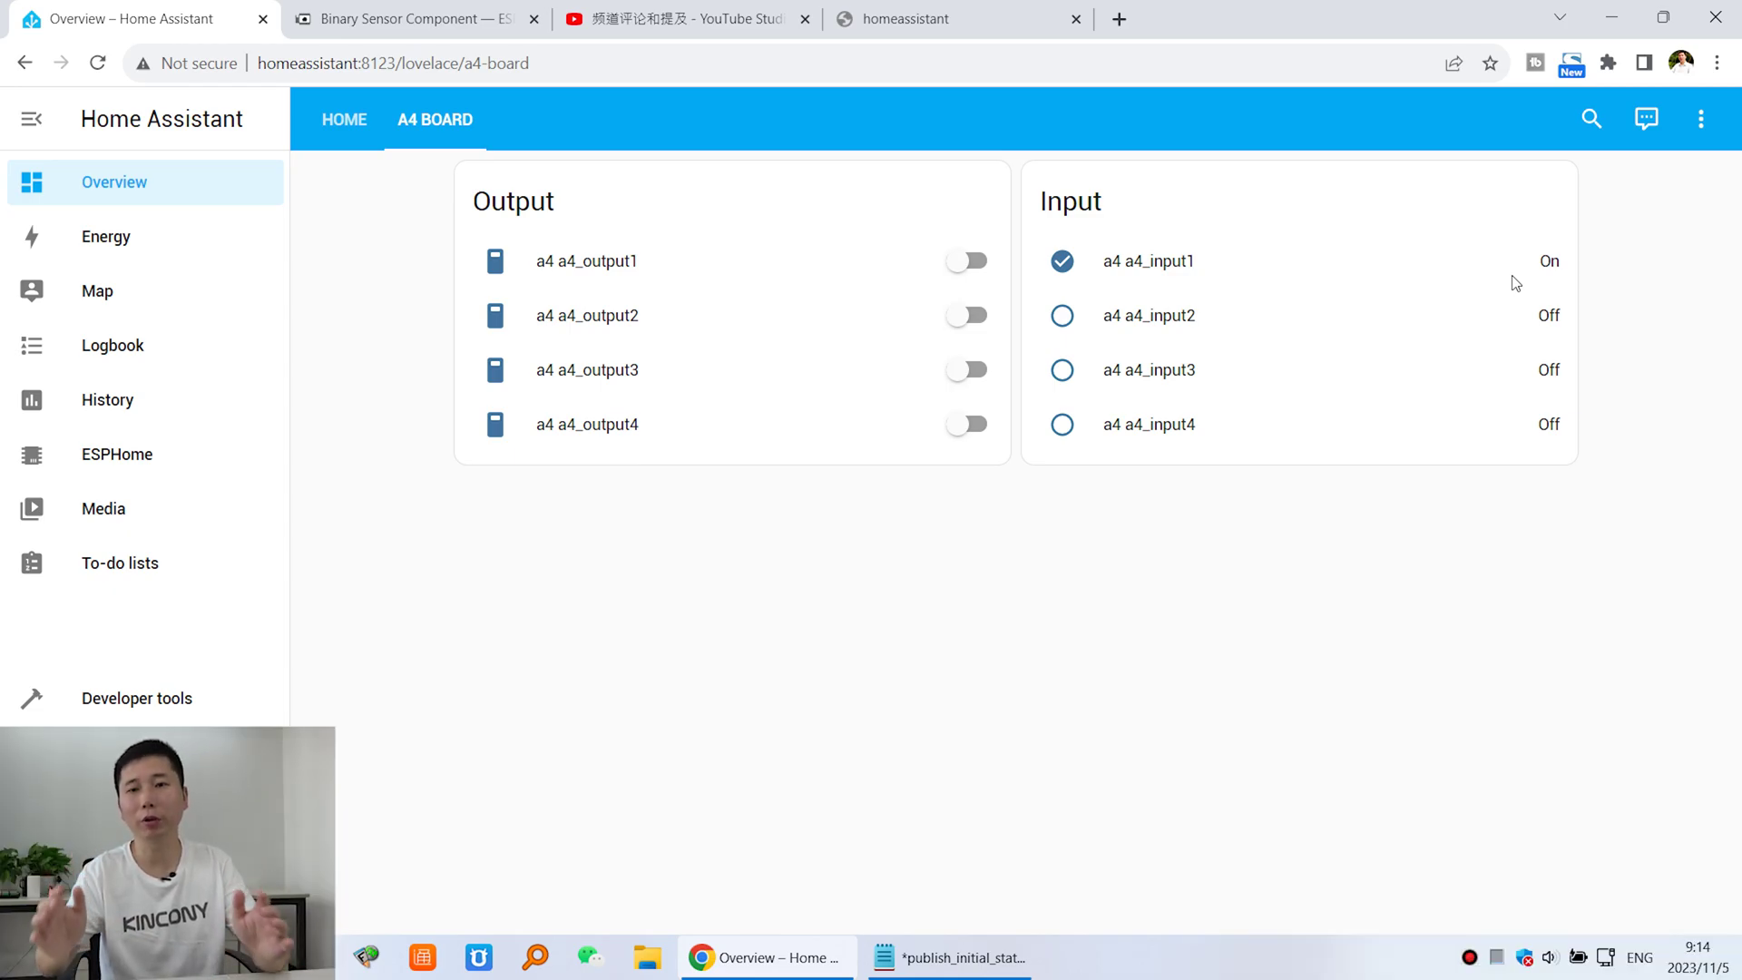
Examine the publish_initial_state description under the advanced options of ESPHome's Binary Sensor Component documentation.
left_click(439, 26)
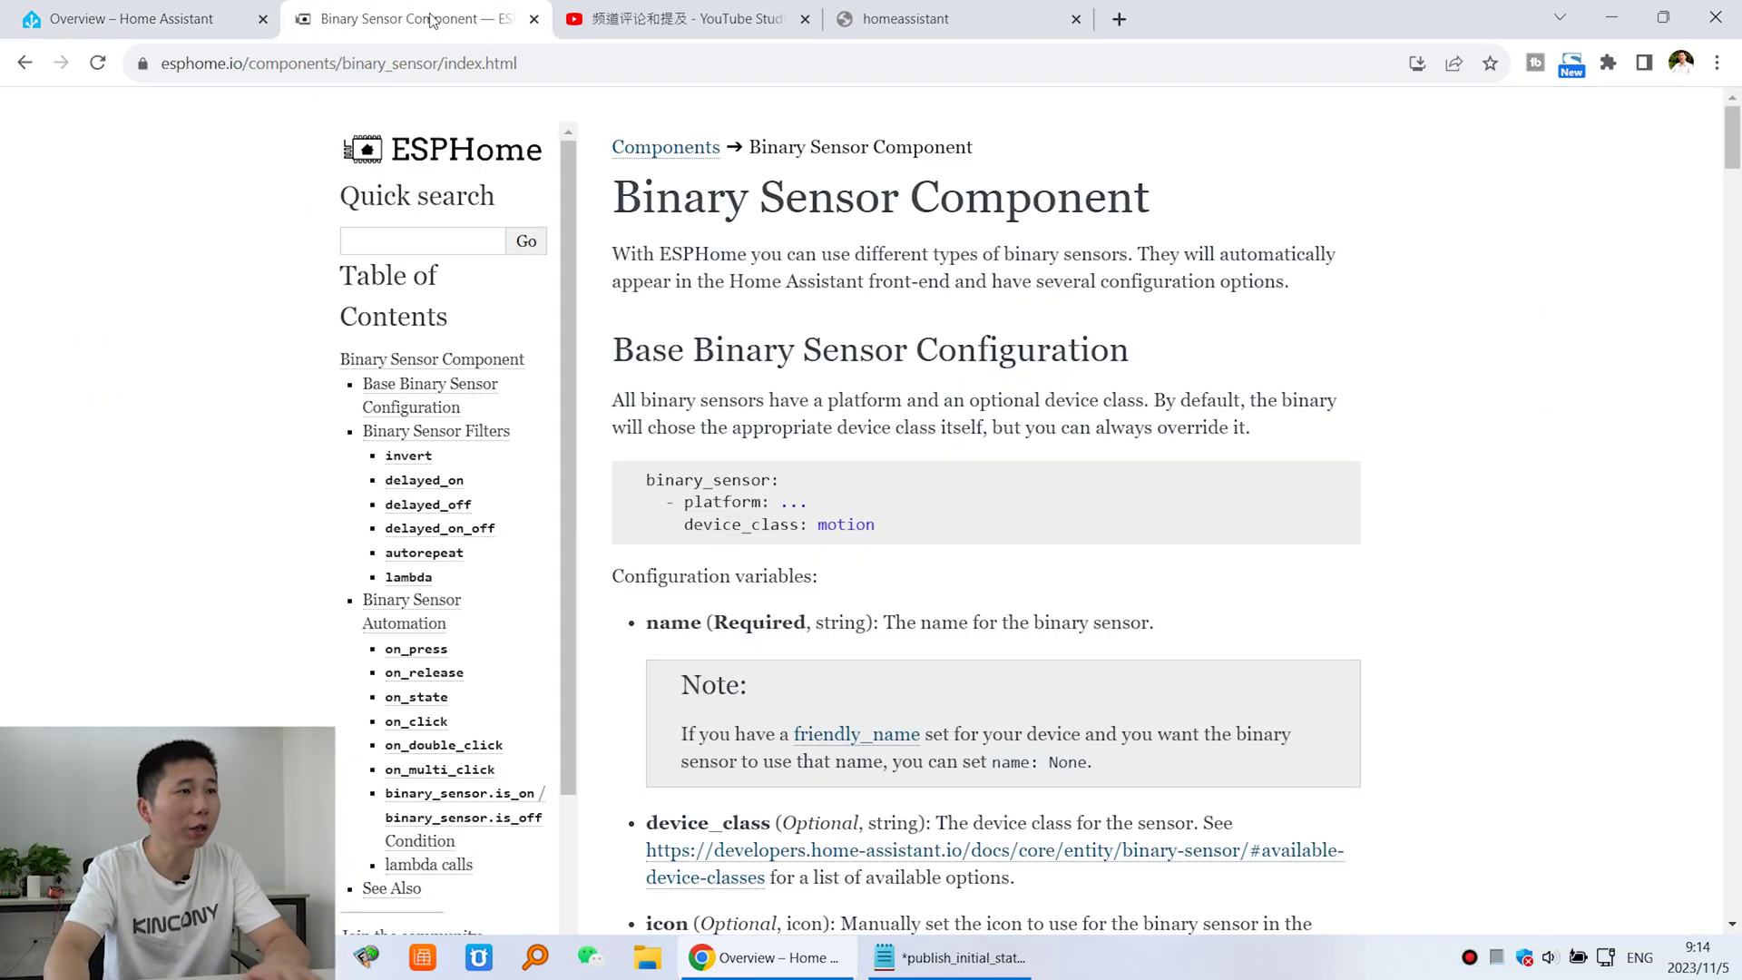
left_click_drag(613, 198, 1149, 198)
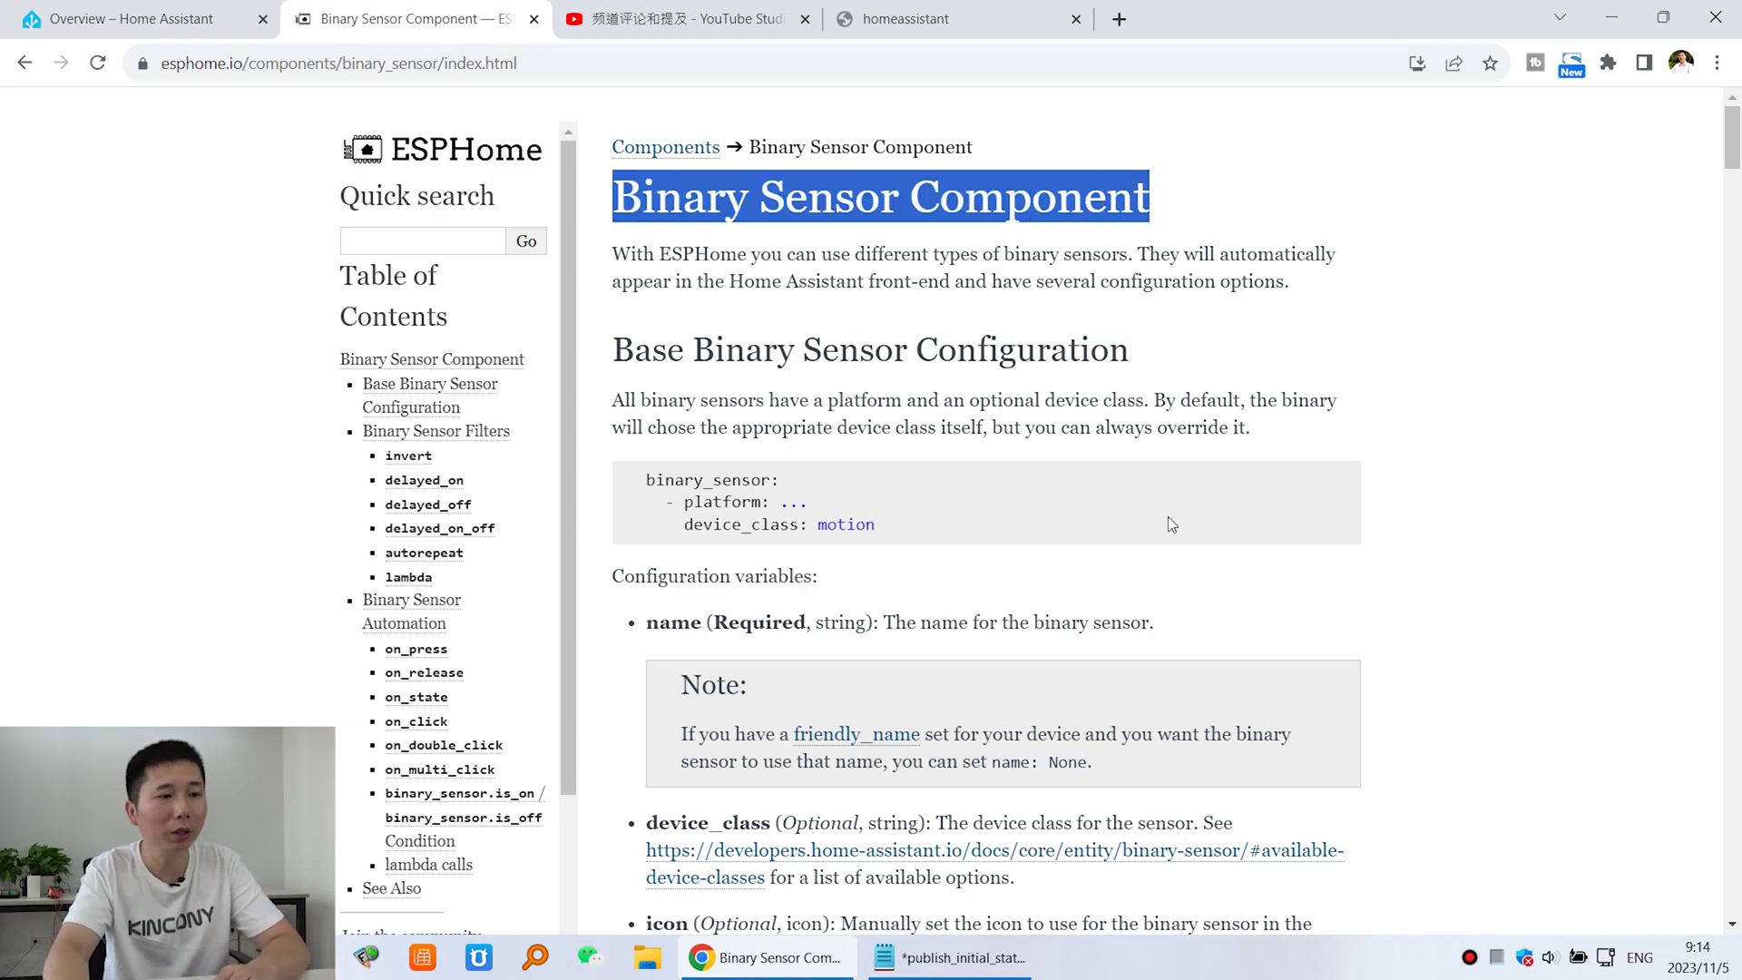
scroll(1169, 517, "down", 5)
scroll(1172, 522, "down", 4)
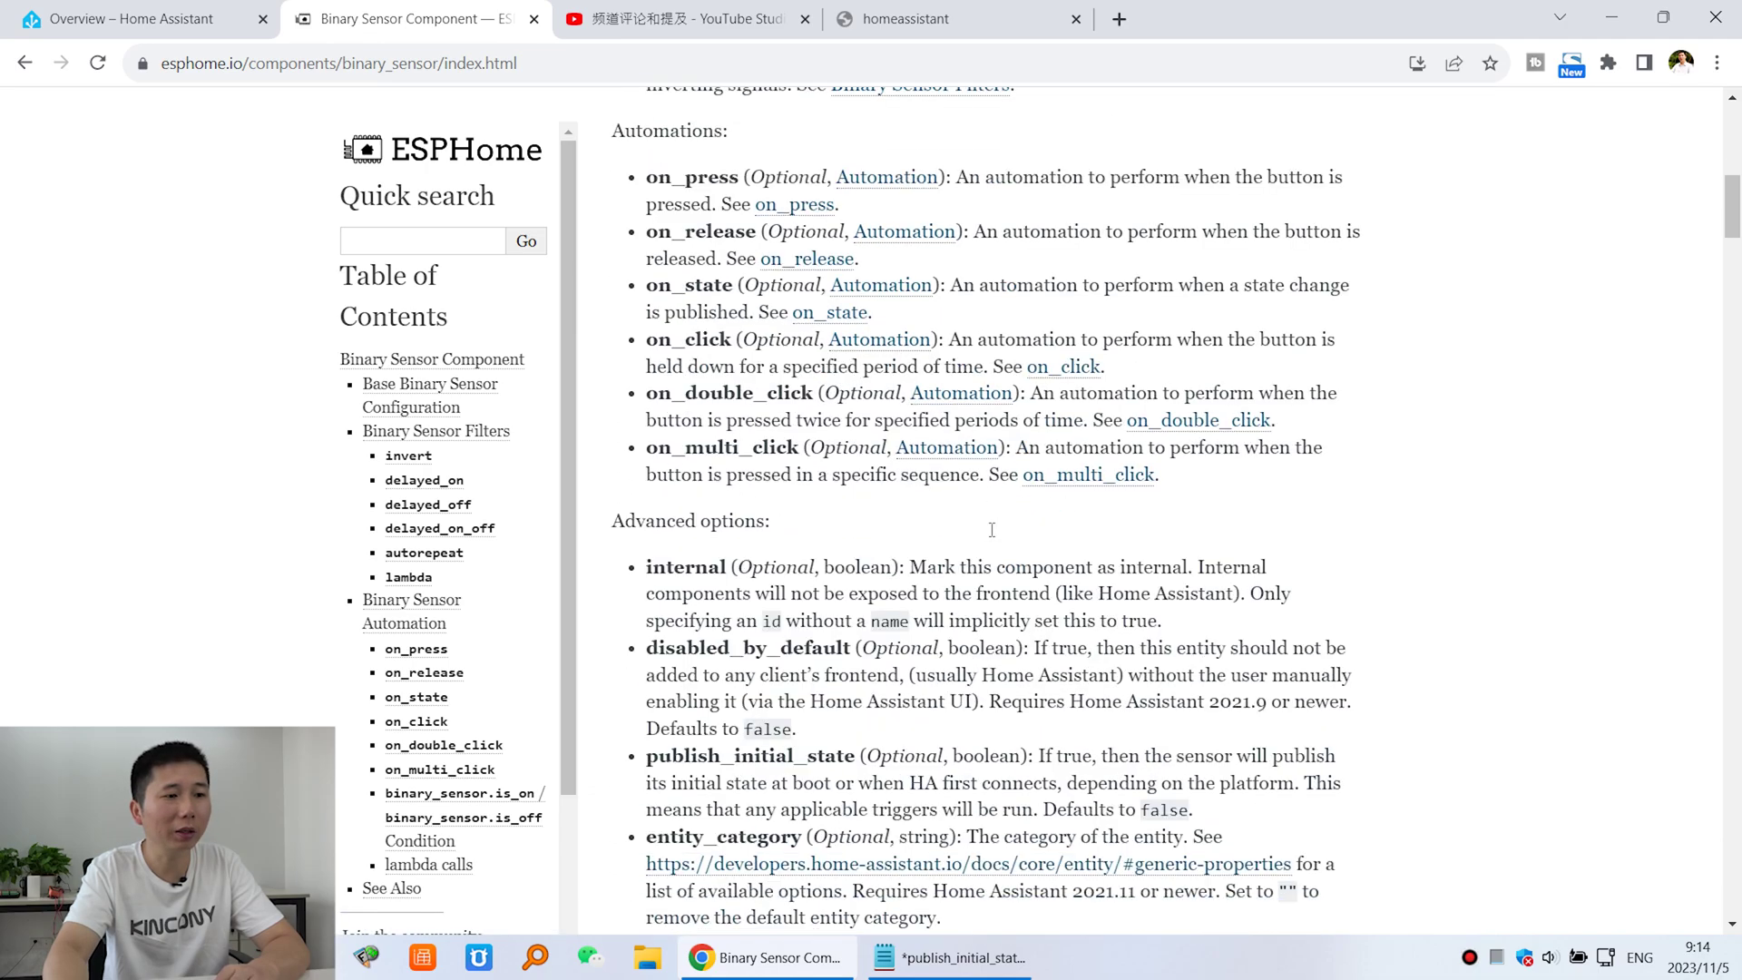
left_click_drag(614, 439, 784, 444)
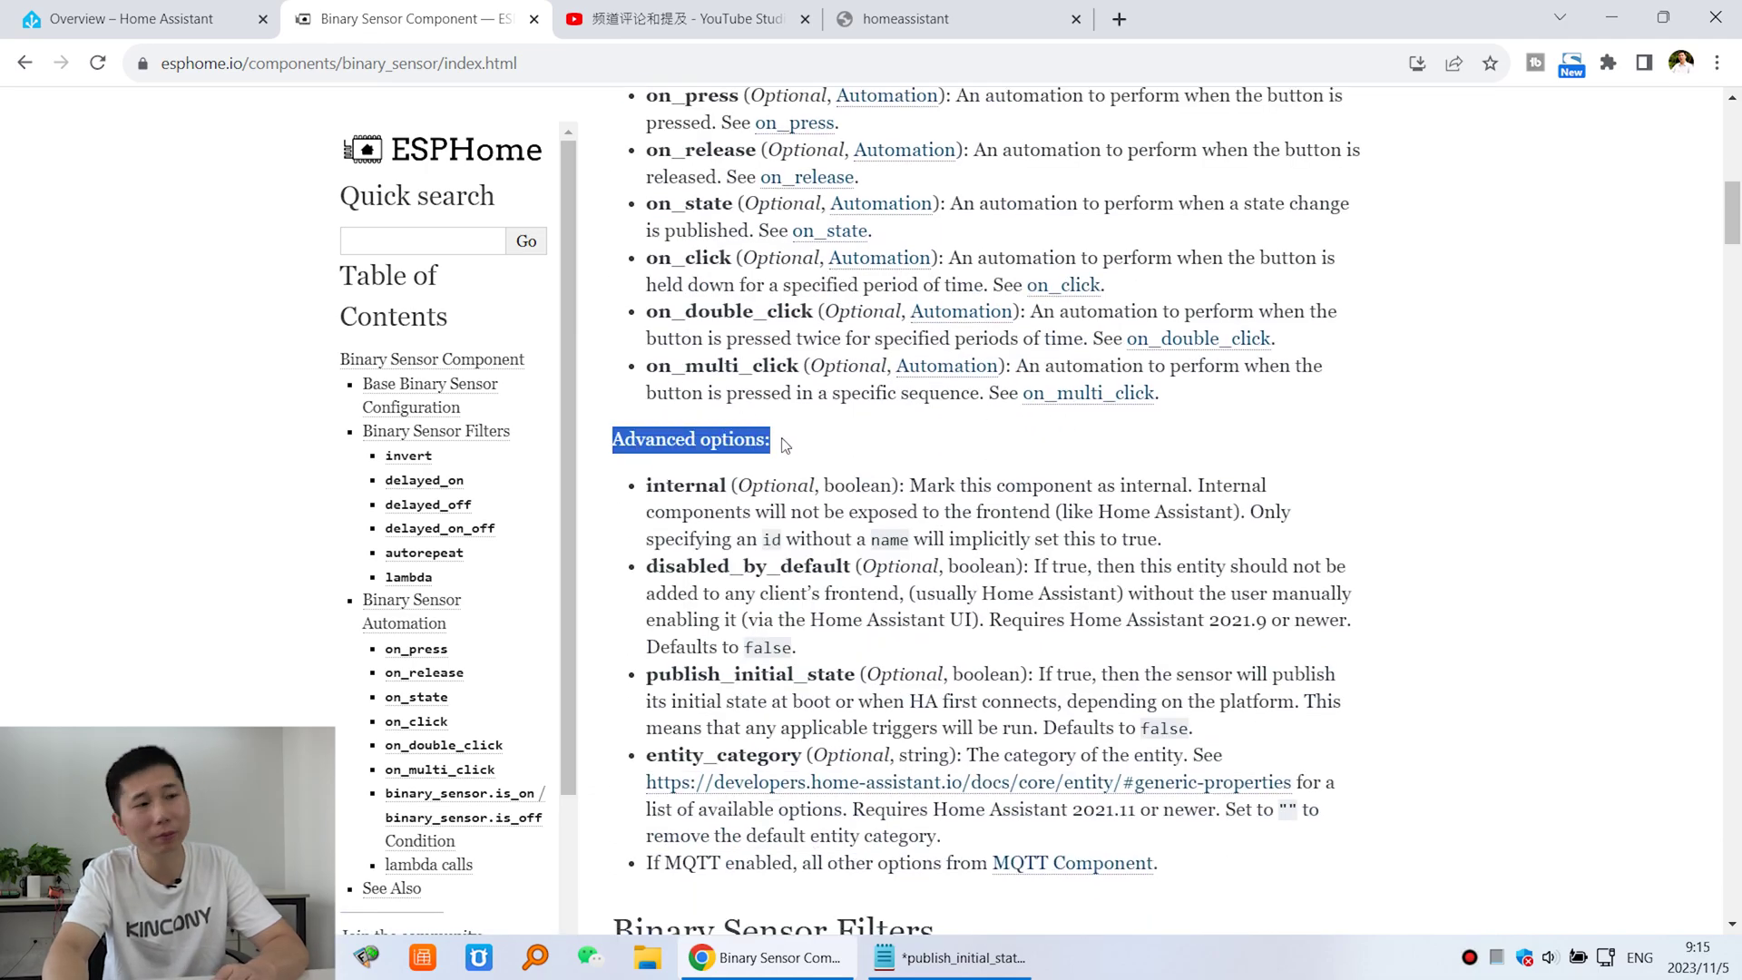
left_click(696, 643)
left_click_drag(665, 676, 830, 671)
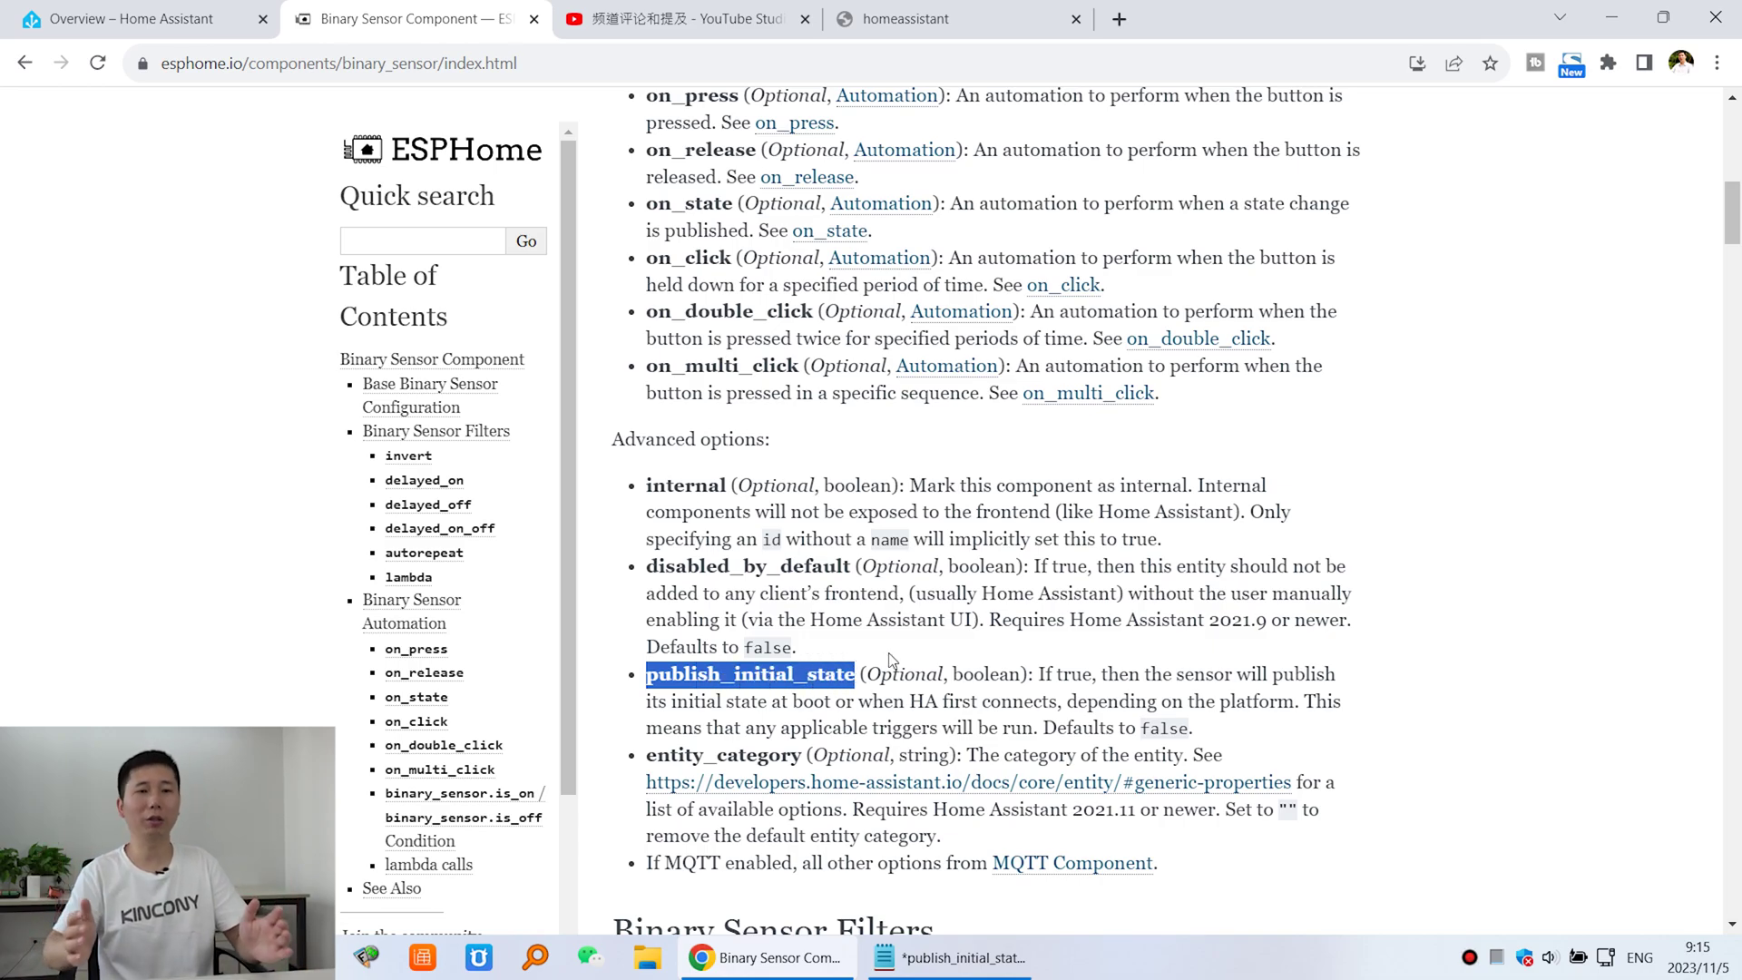
scroll(889, 660, "down", 2)
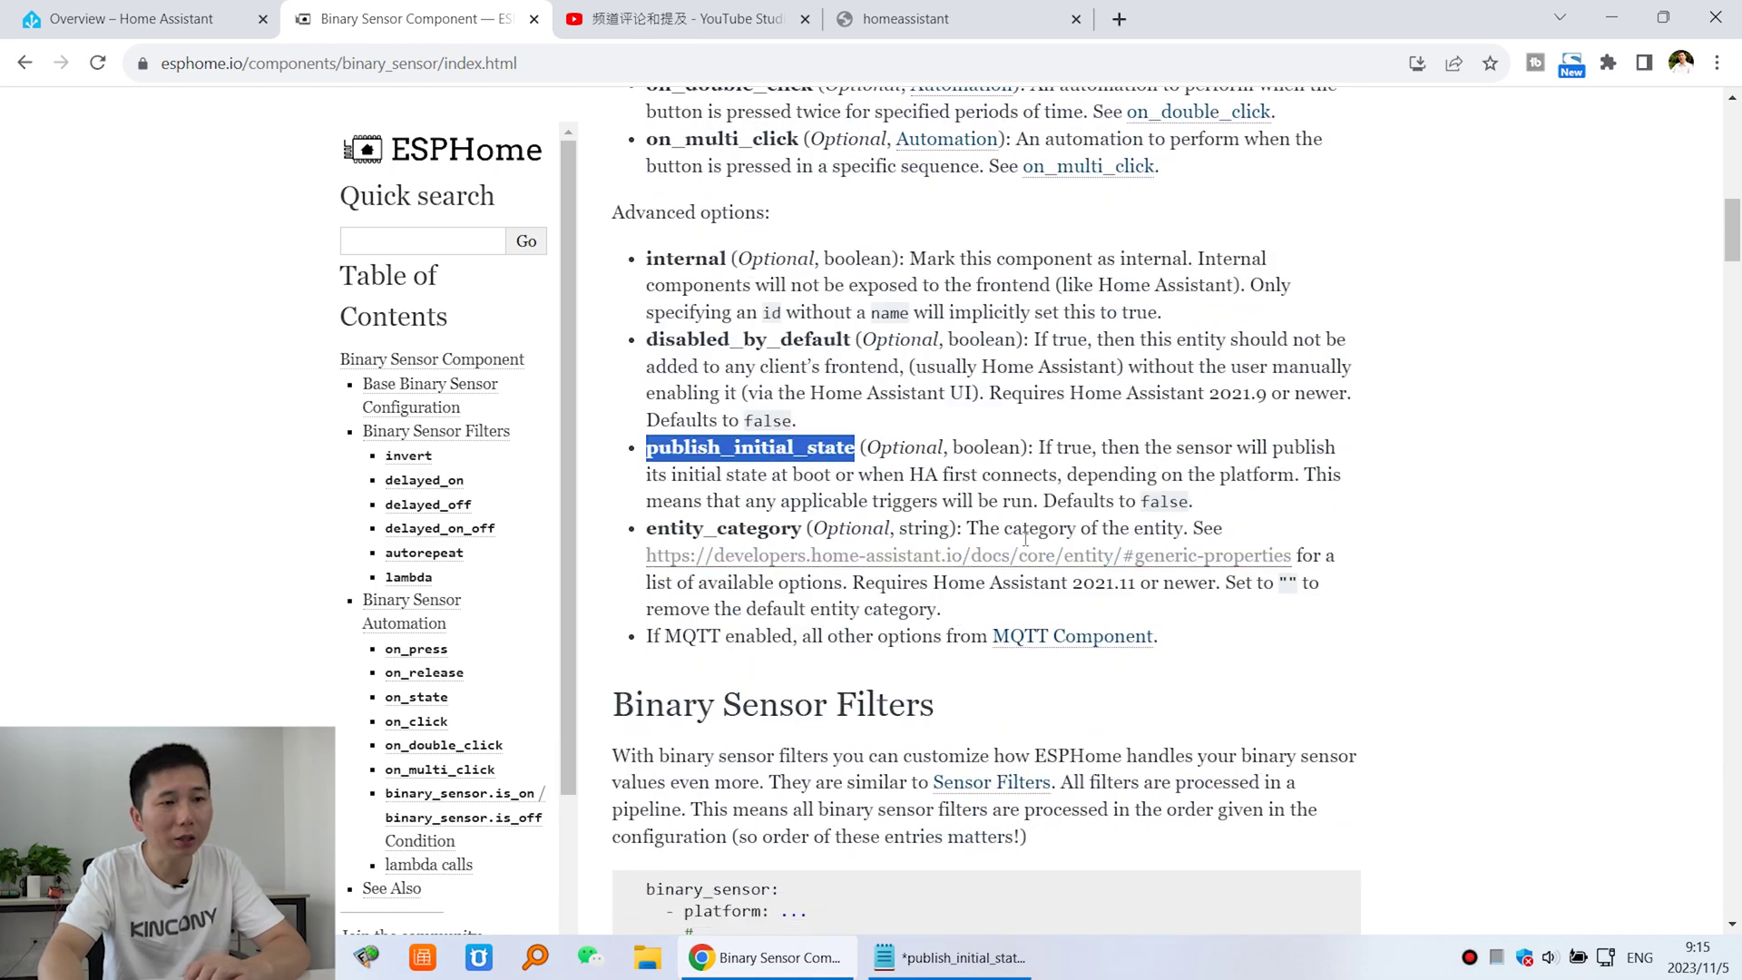
left_click_drag(1039, 446, 1337, 443)
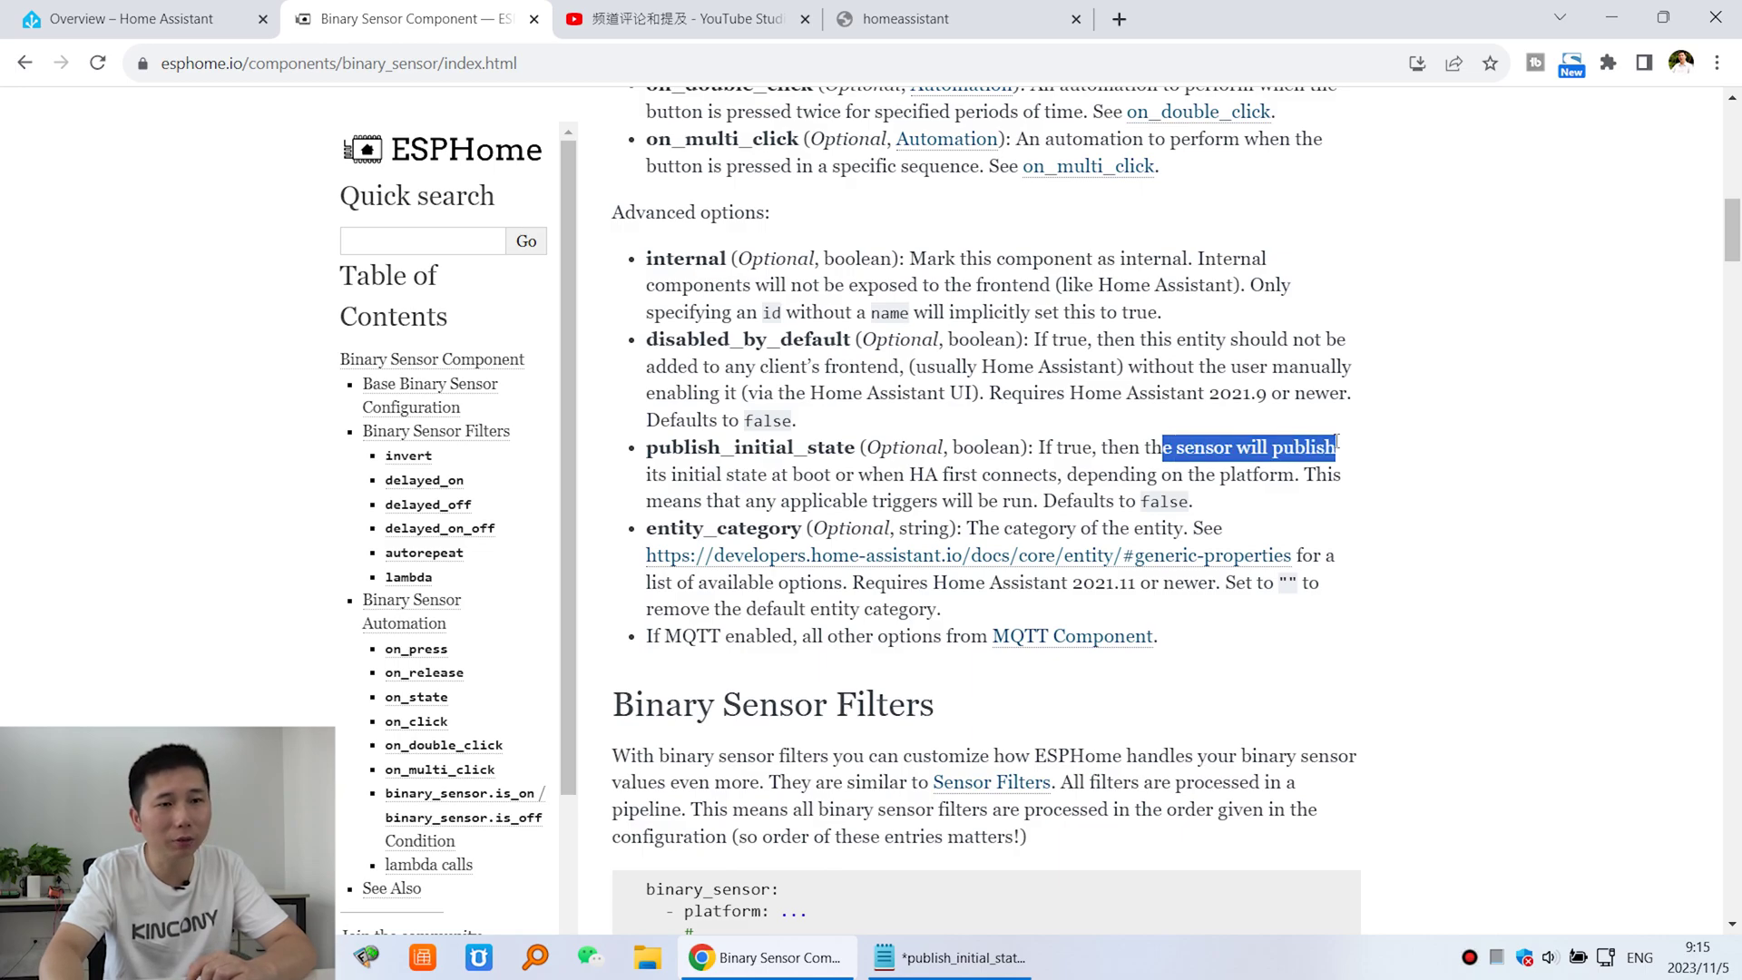
left_click_drag(645, 475, 1055, 481)
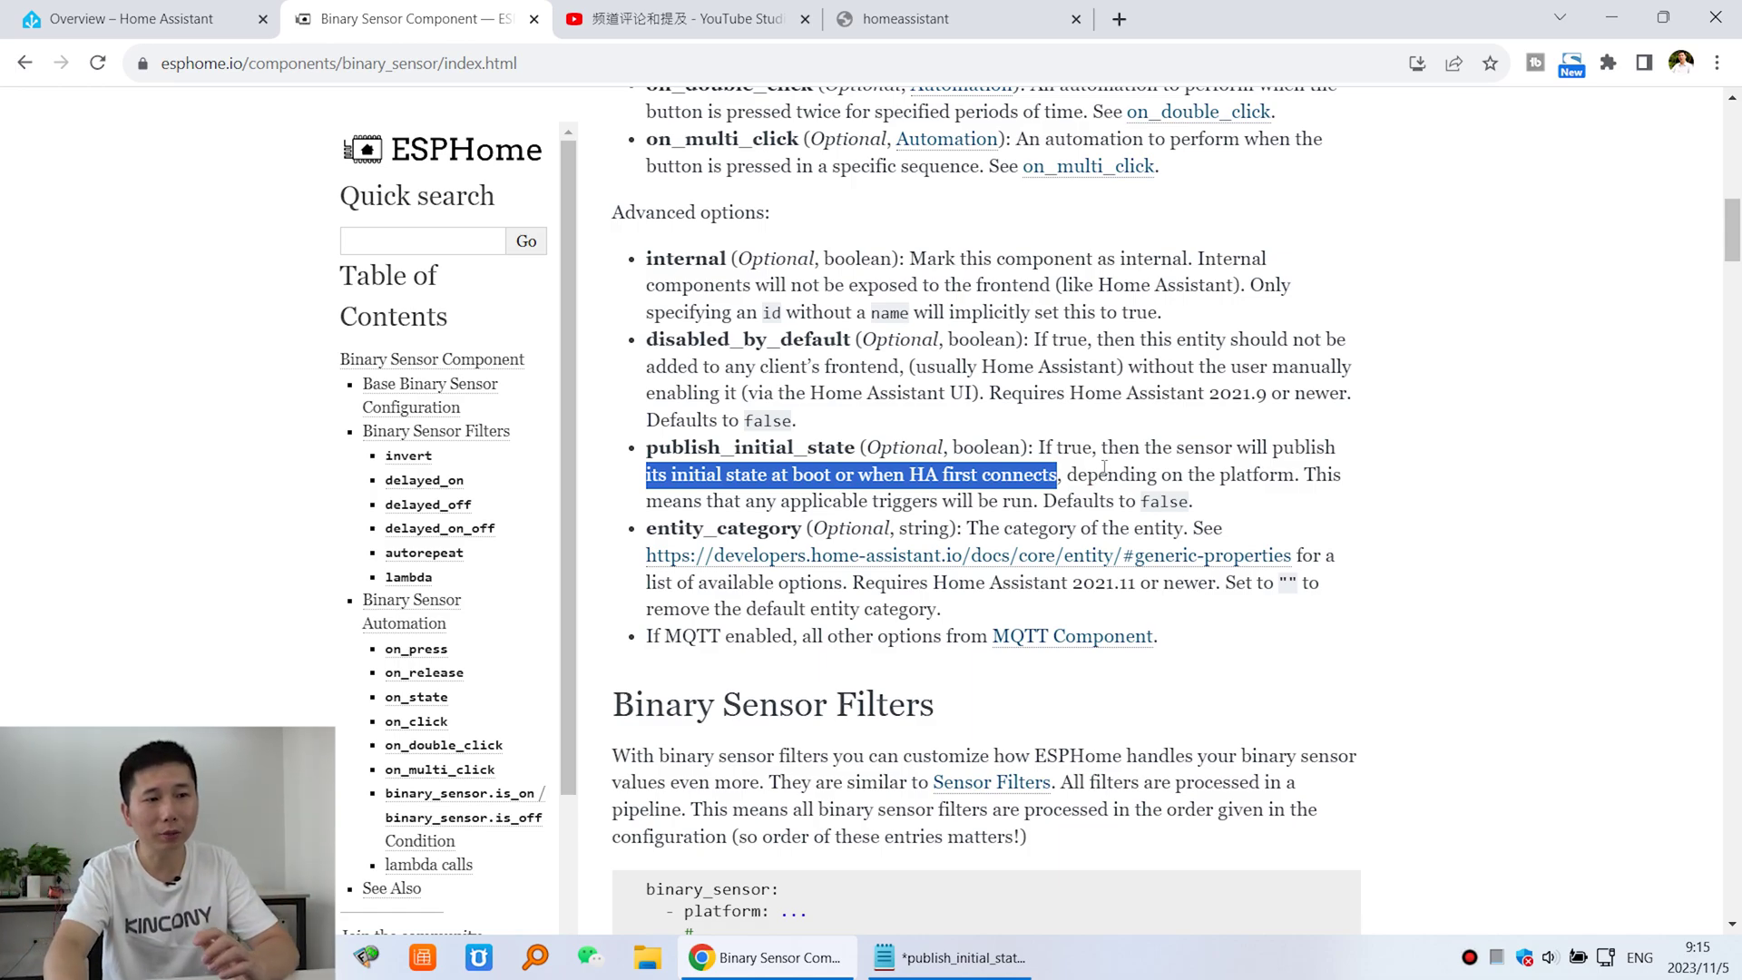
left_click(1104, 467)
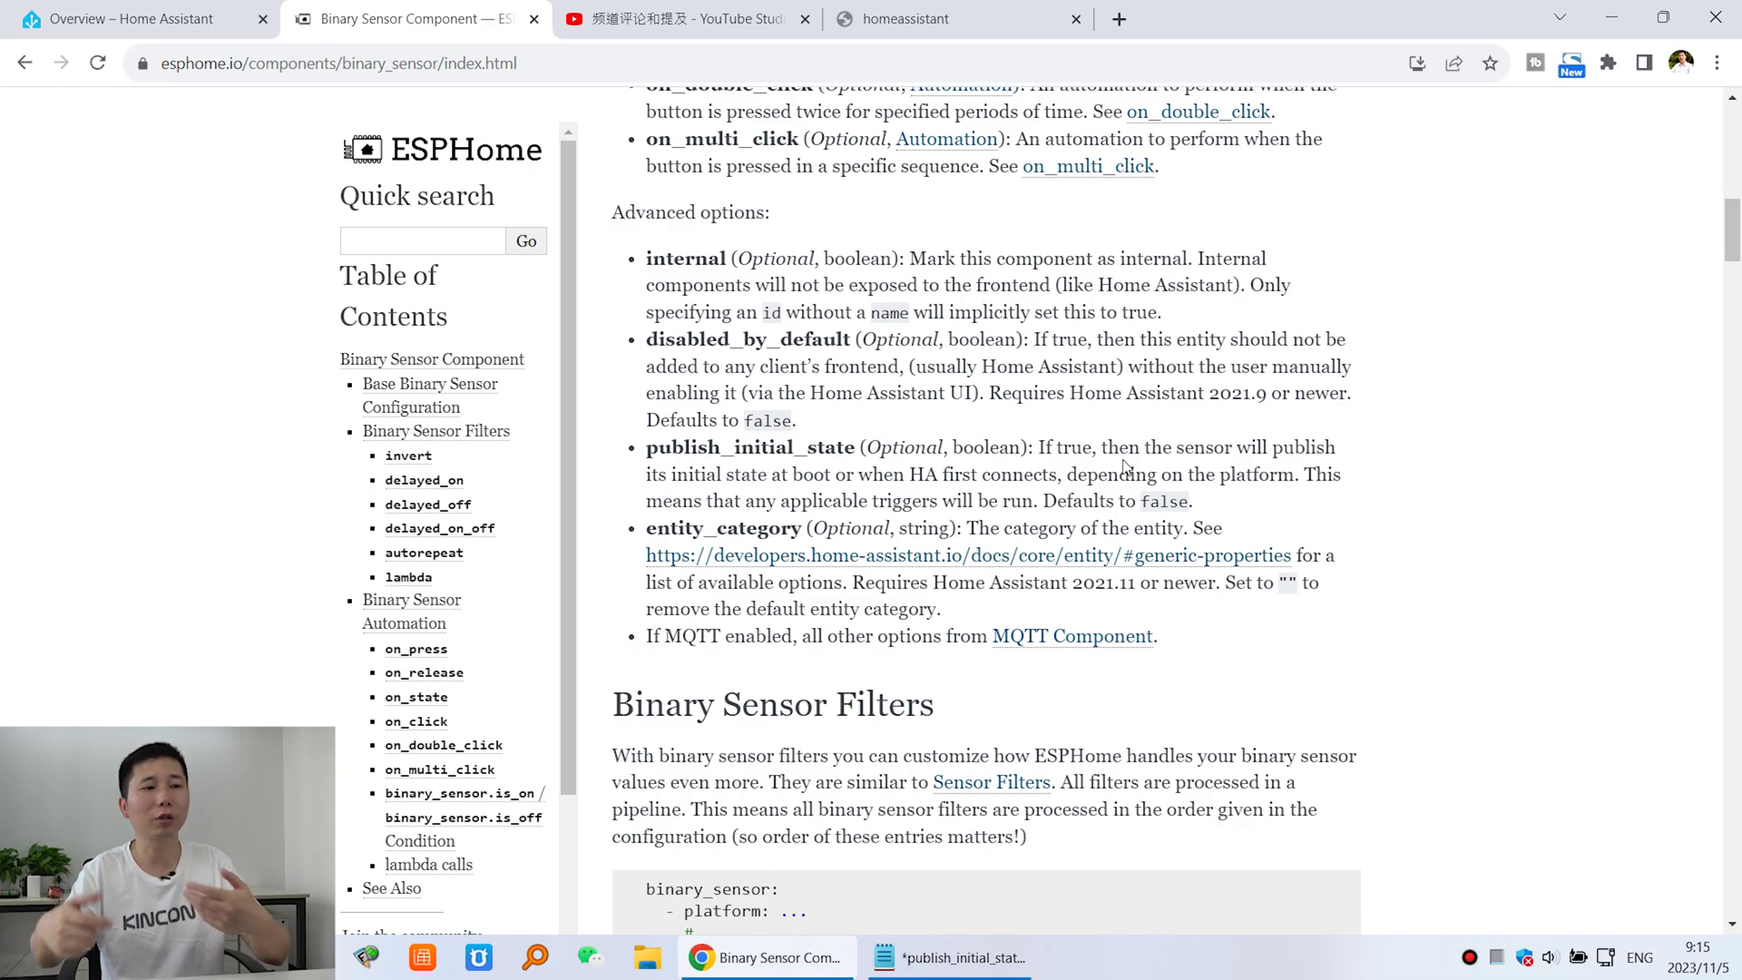
Review the on_press automation entry and the default value of publish_initial_state in the documentation.
scroll(1130, 467, "up", 3)
left_click_drag(645, 210, 740, 210)
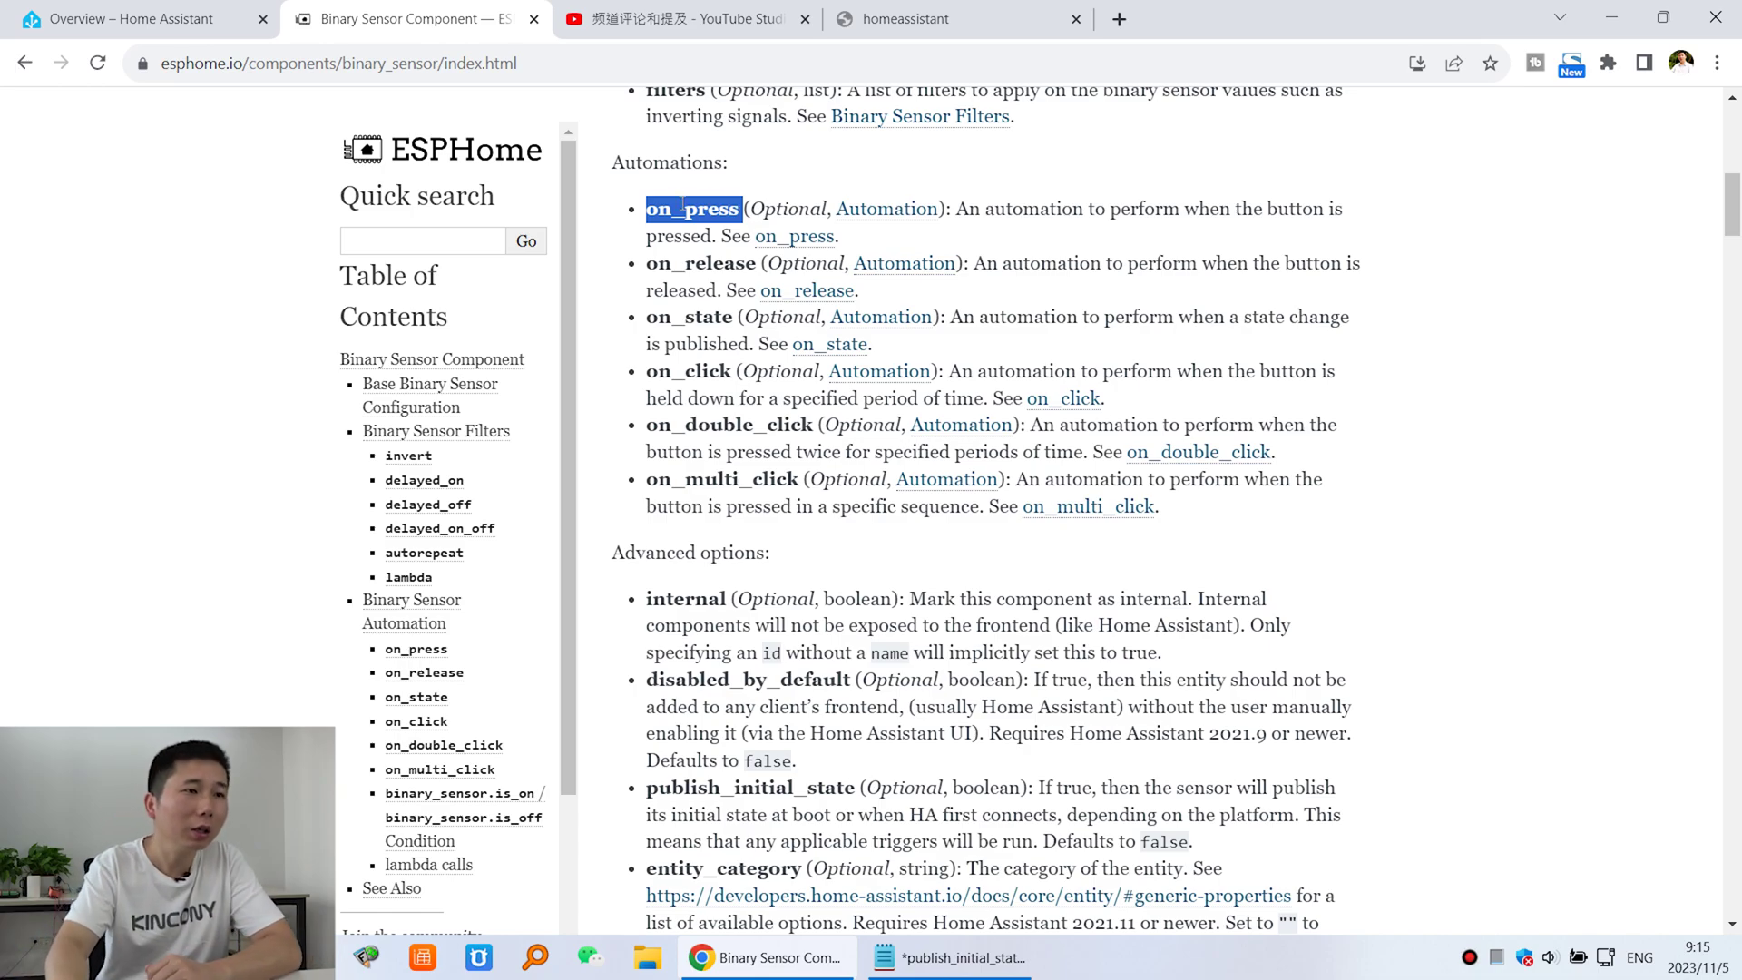
left_click_drag(646, 208, 736, 202)
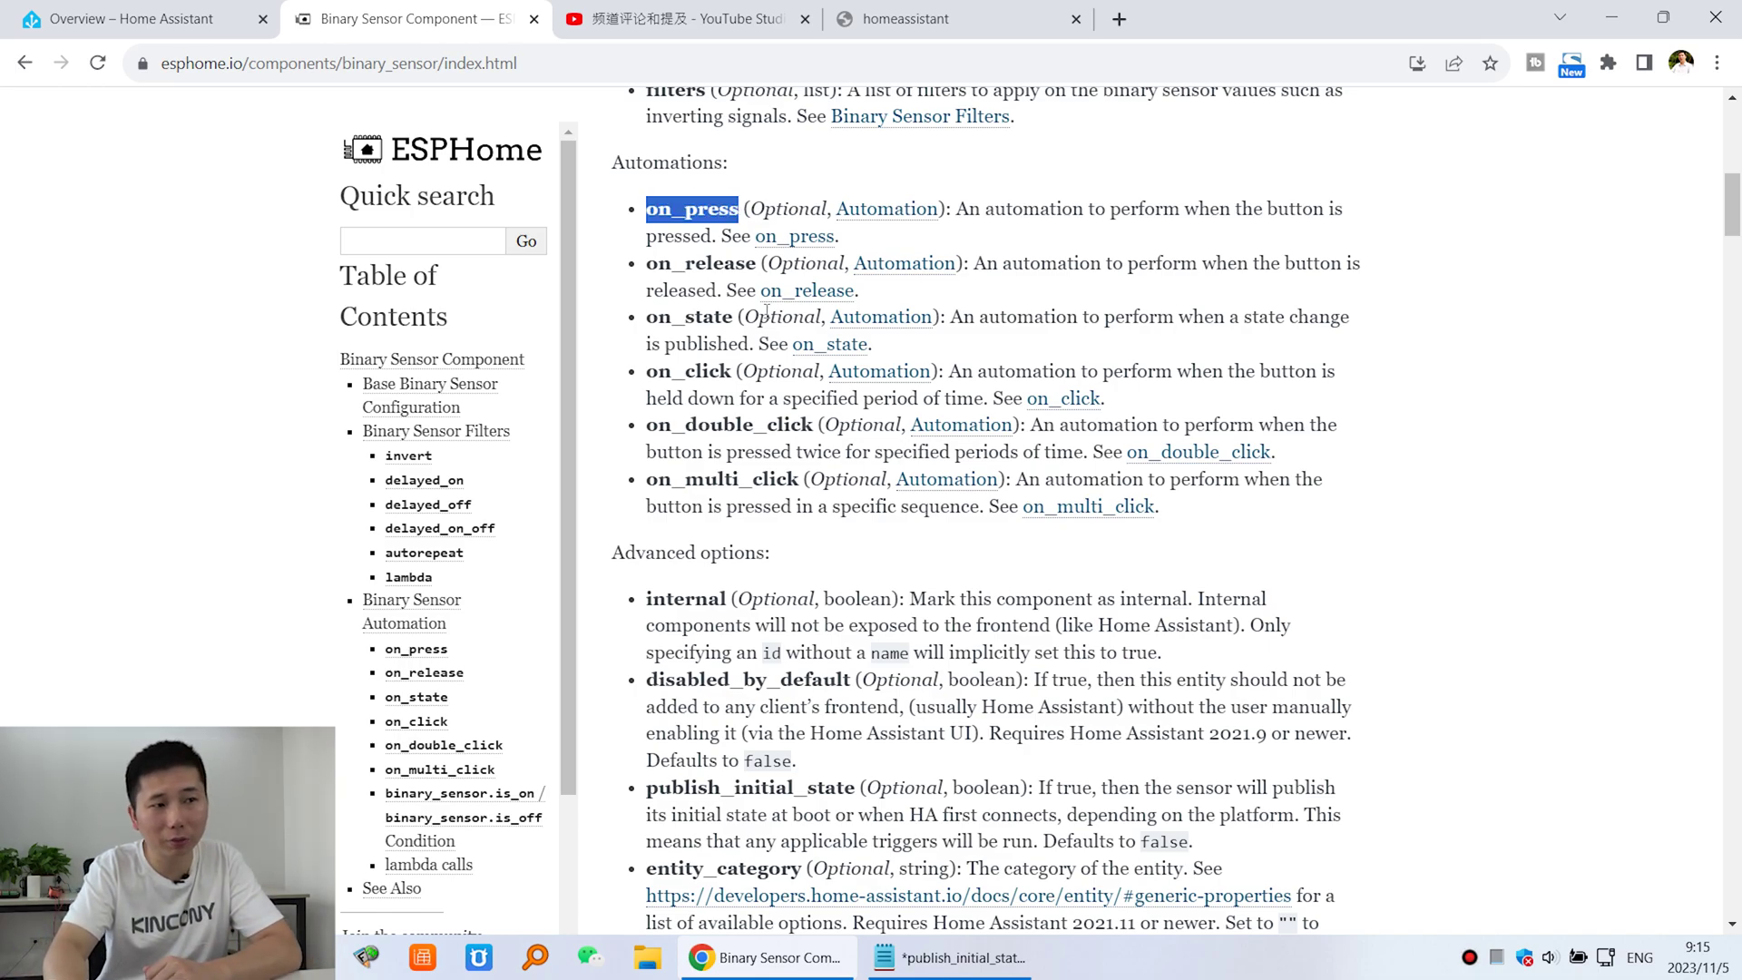
scroll(767, 311, "down", 2)
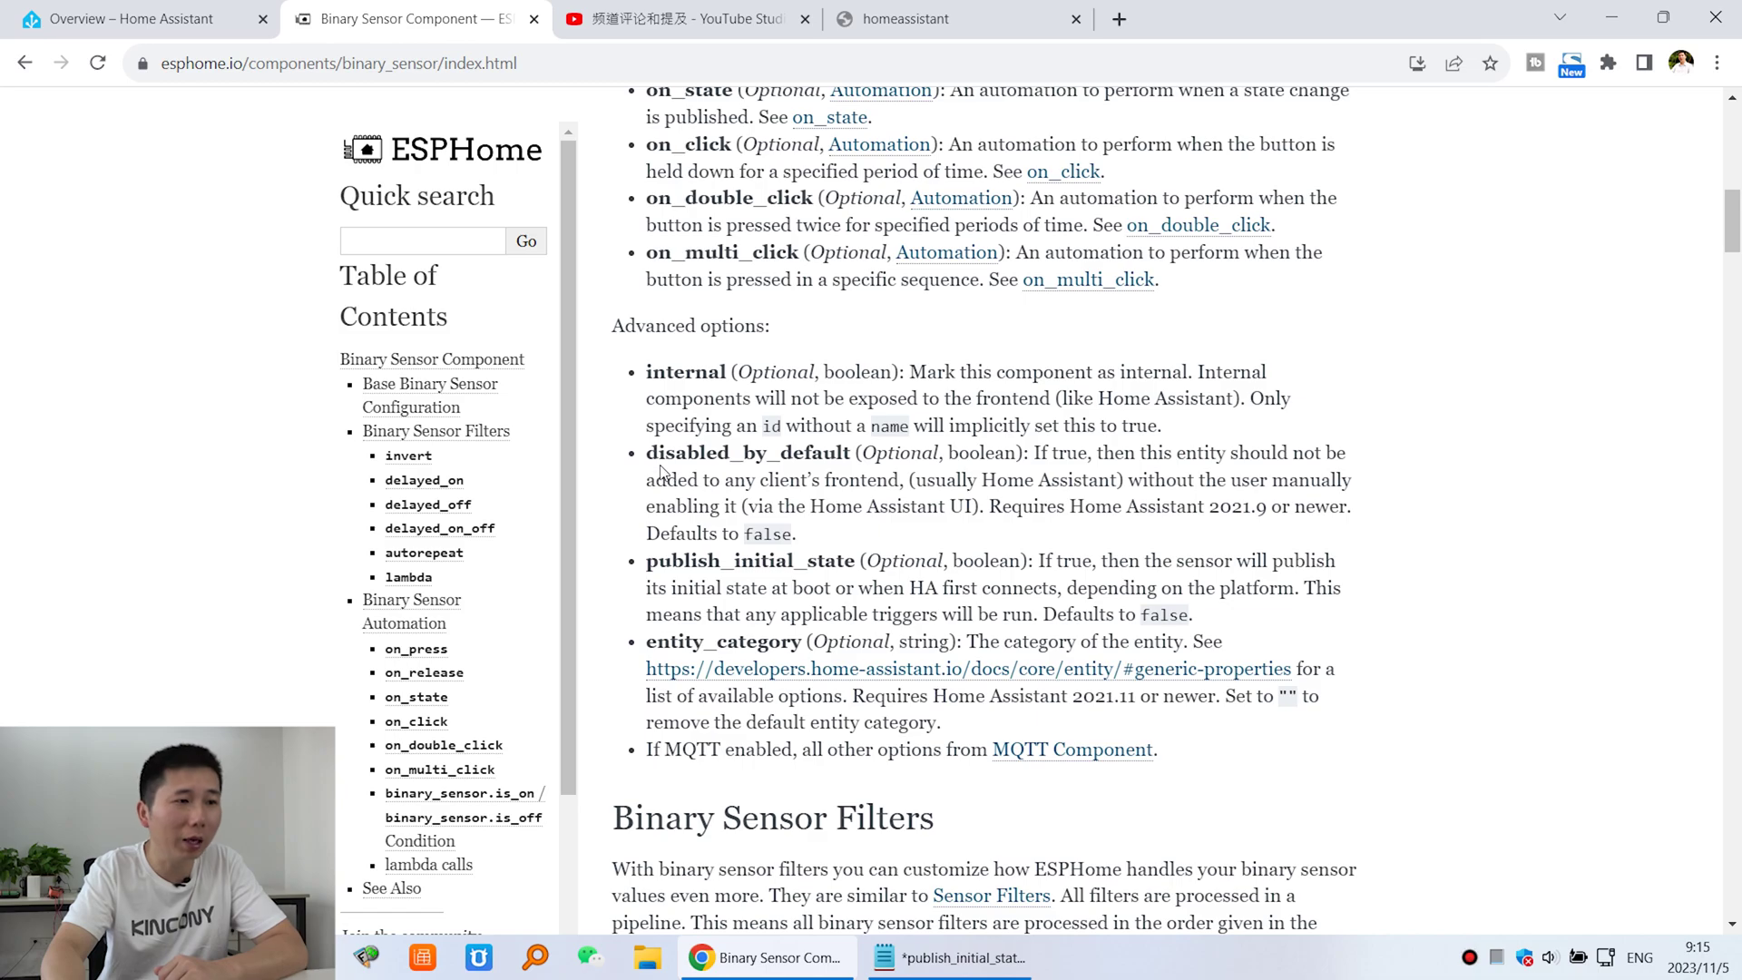
left_click_drag(650, 566, 852, 559)
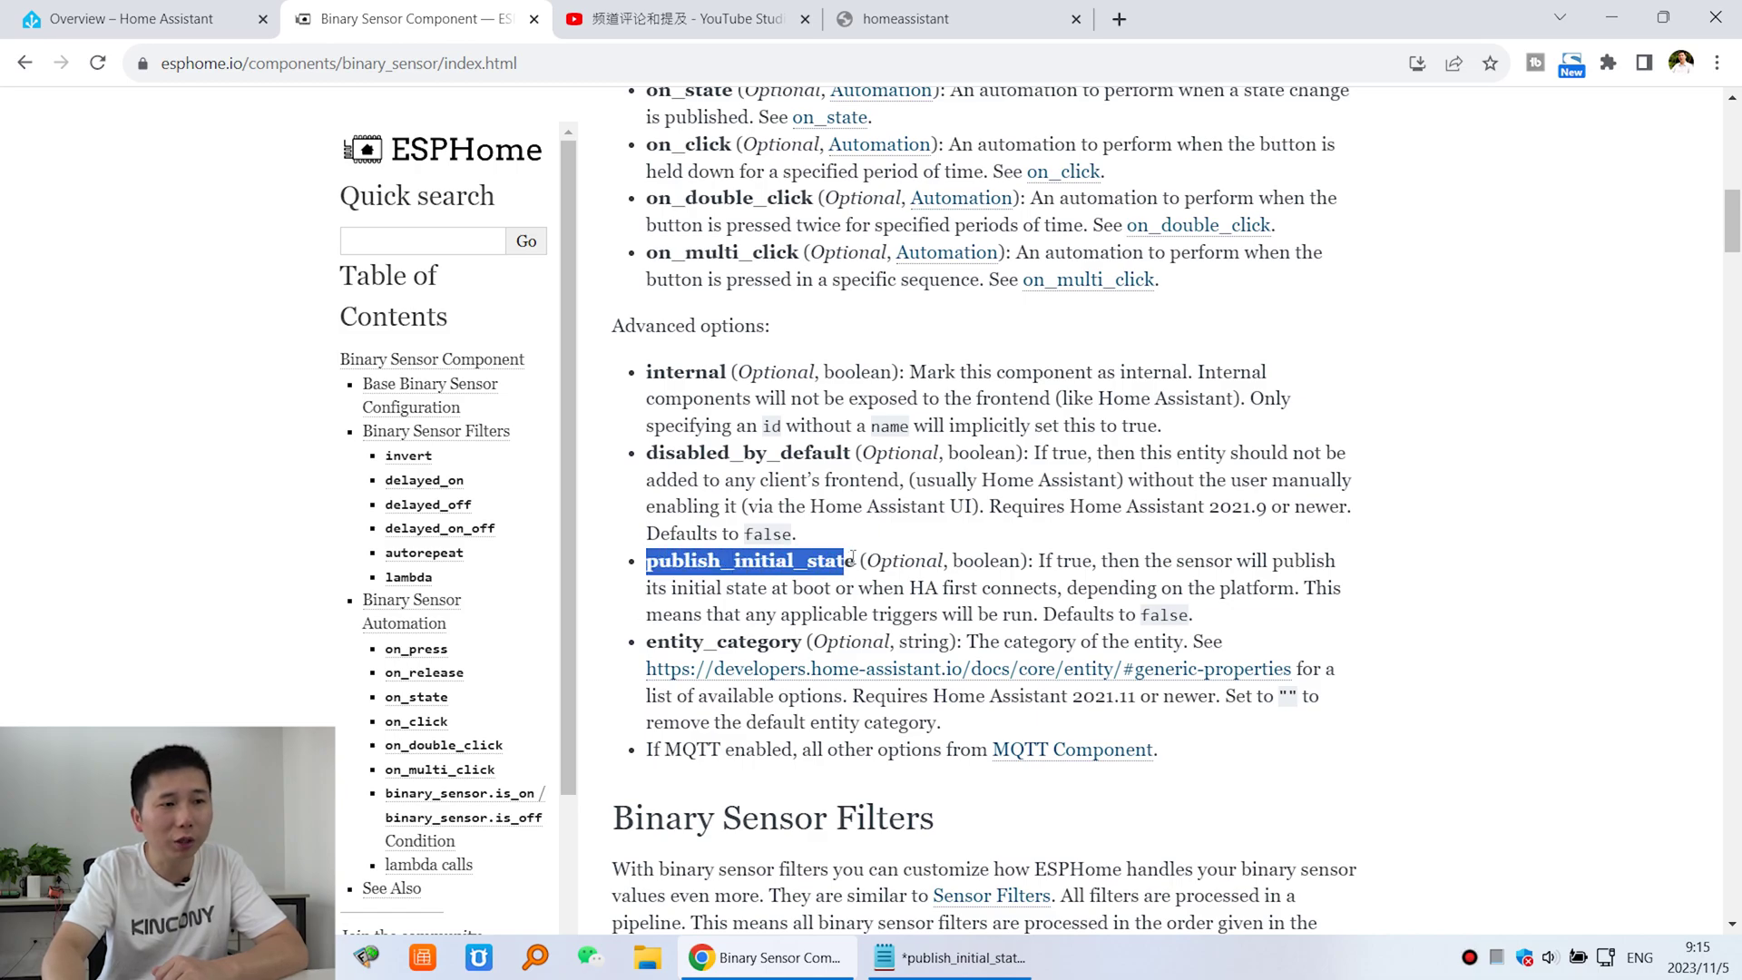
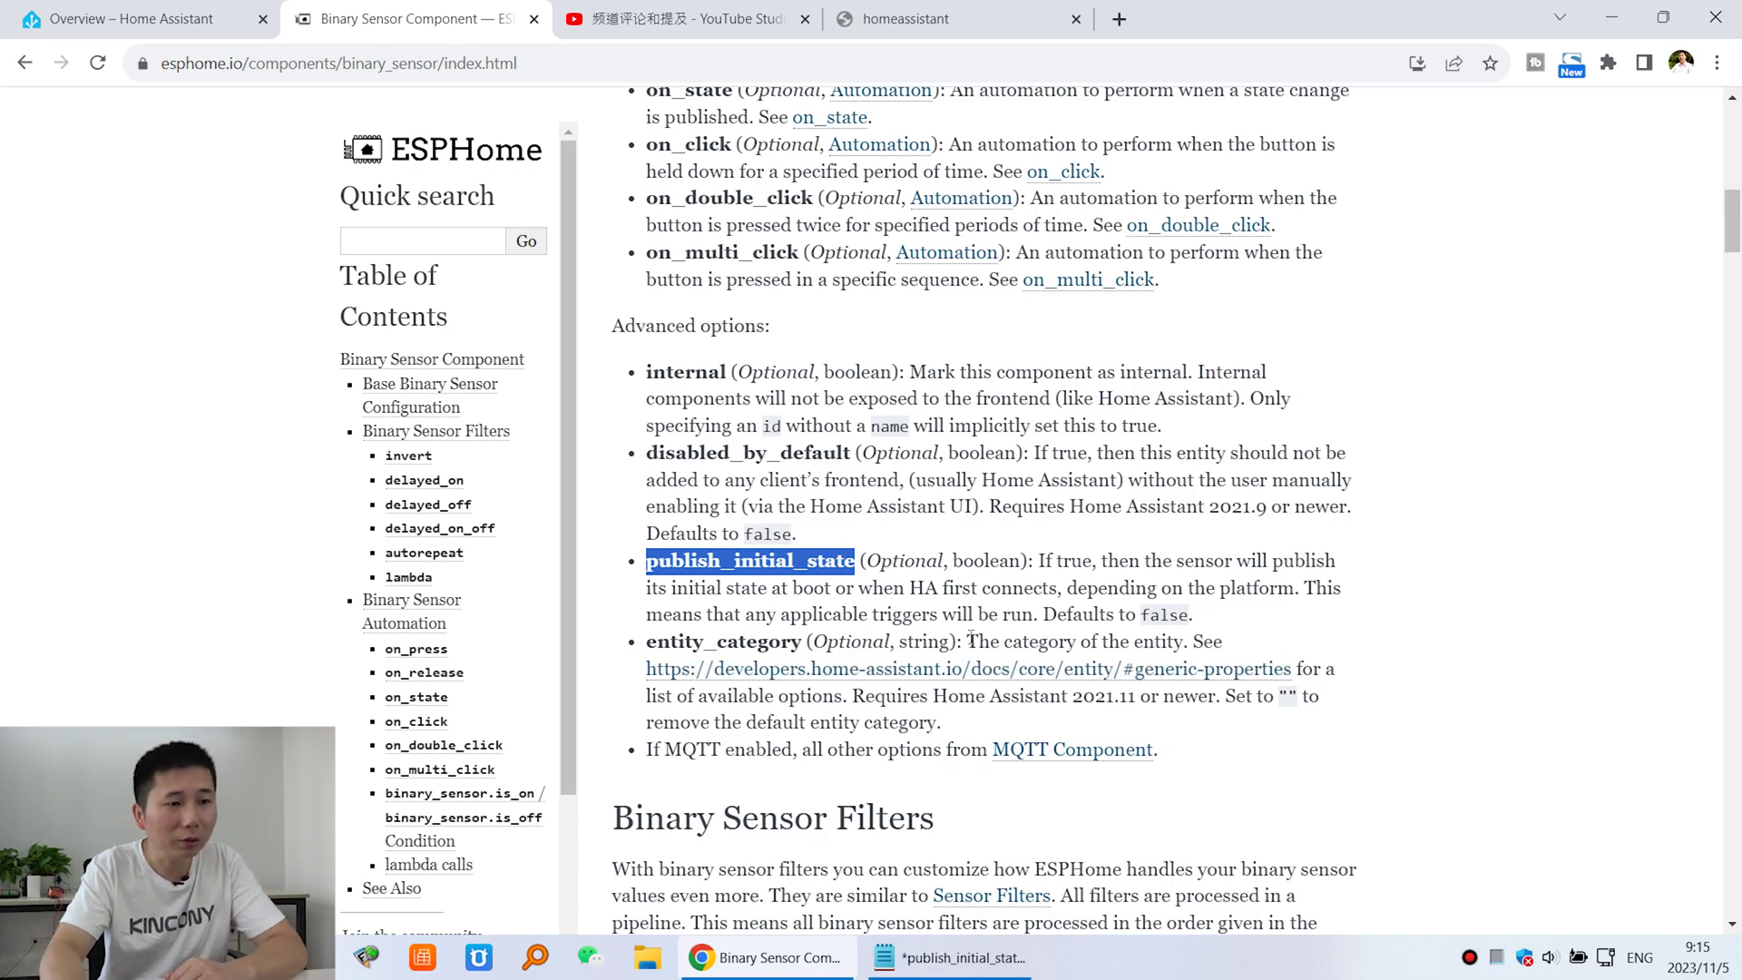
left_click(1050, 617)
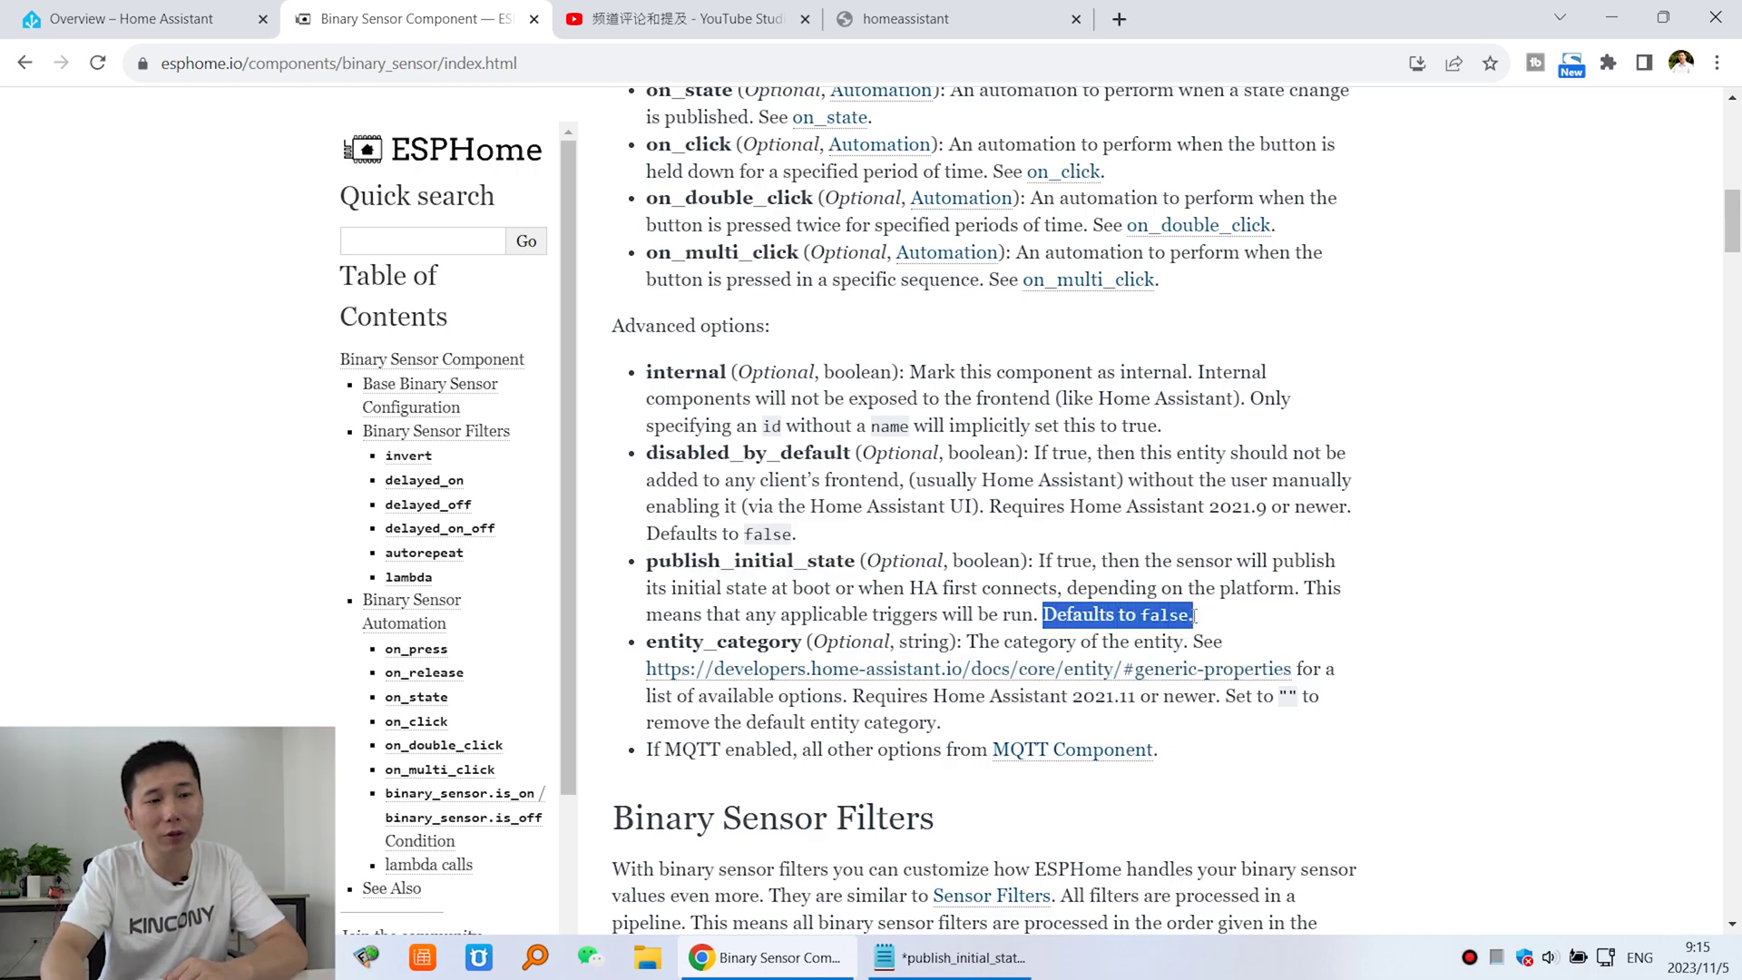
Copy the line "publish_initial_state: true" with its indentation from the open Notepad note, then minimize Notepad.
left_click(953, 957)
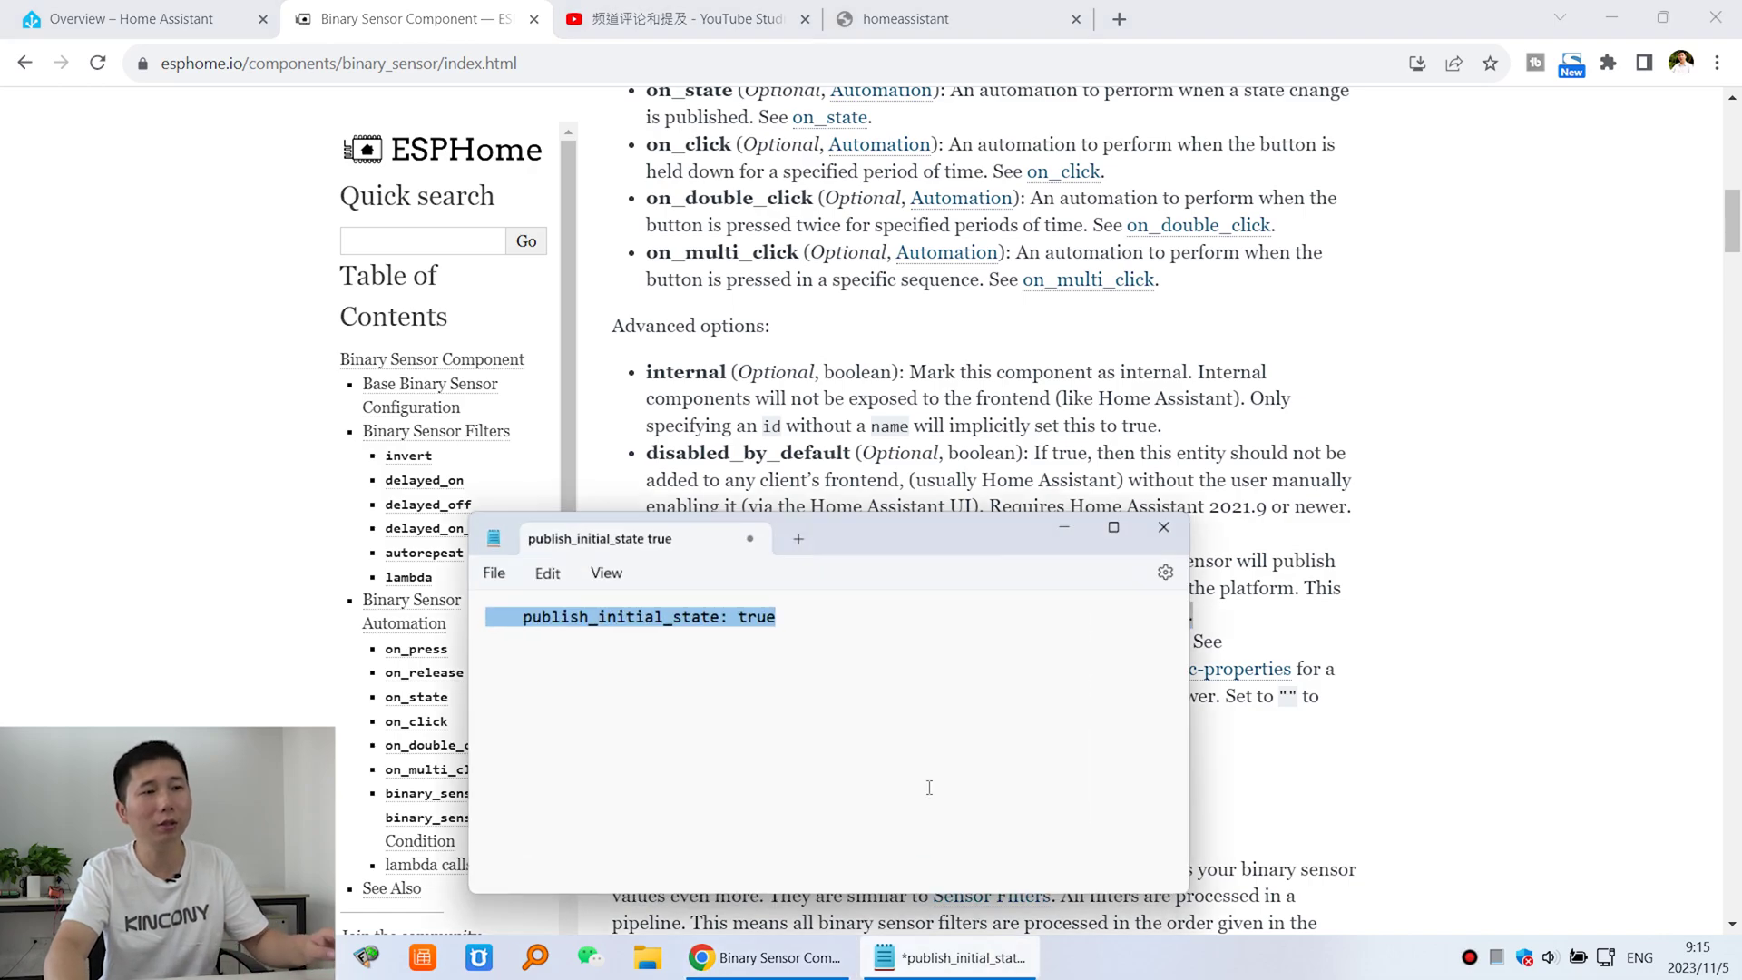
left_click_drag(887, 386, 1065, 608)
left_click(842, 700)
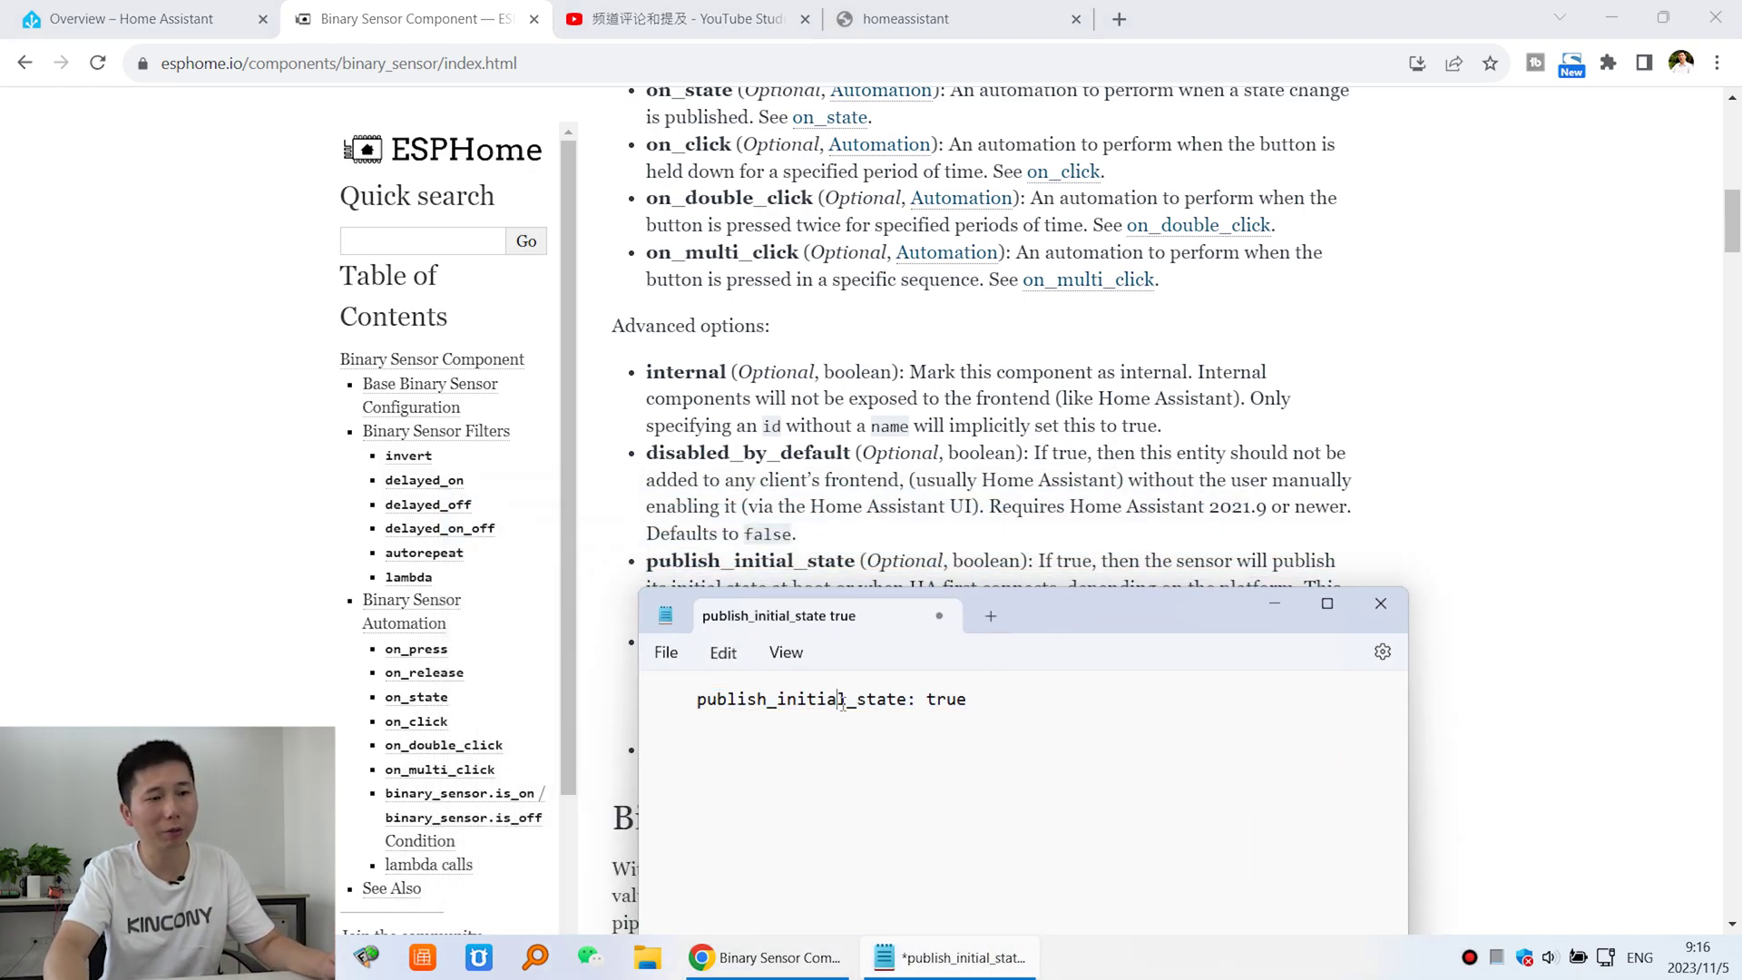
left_click_drag(1064, 626, 997, 647)
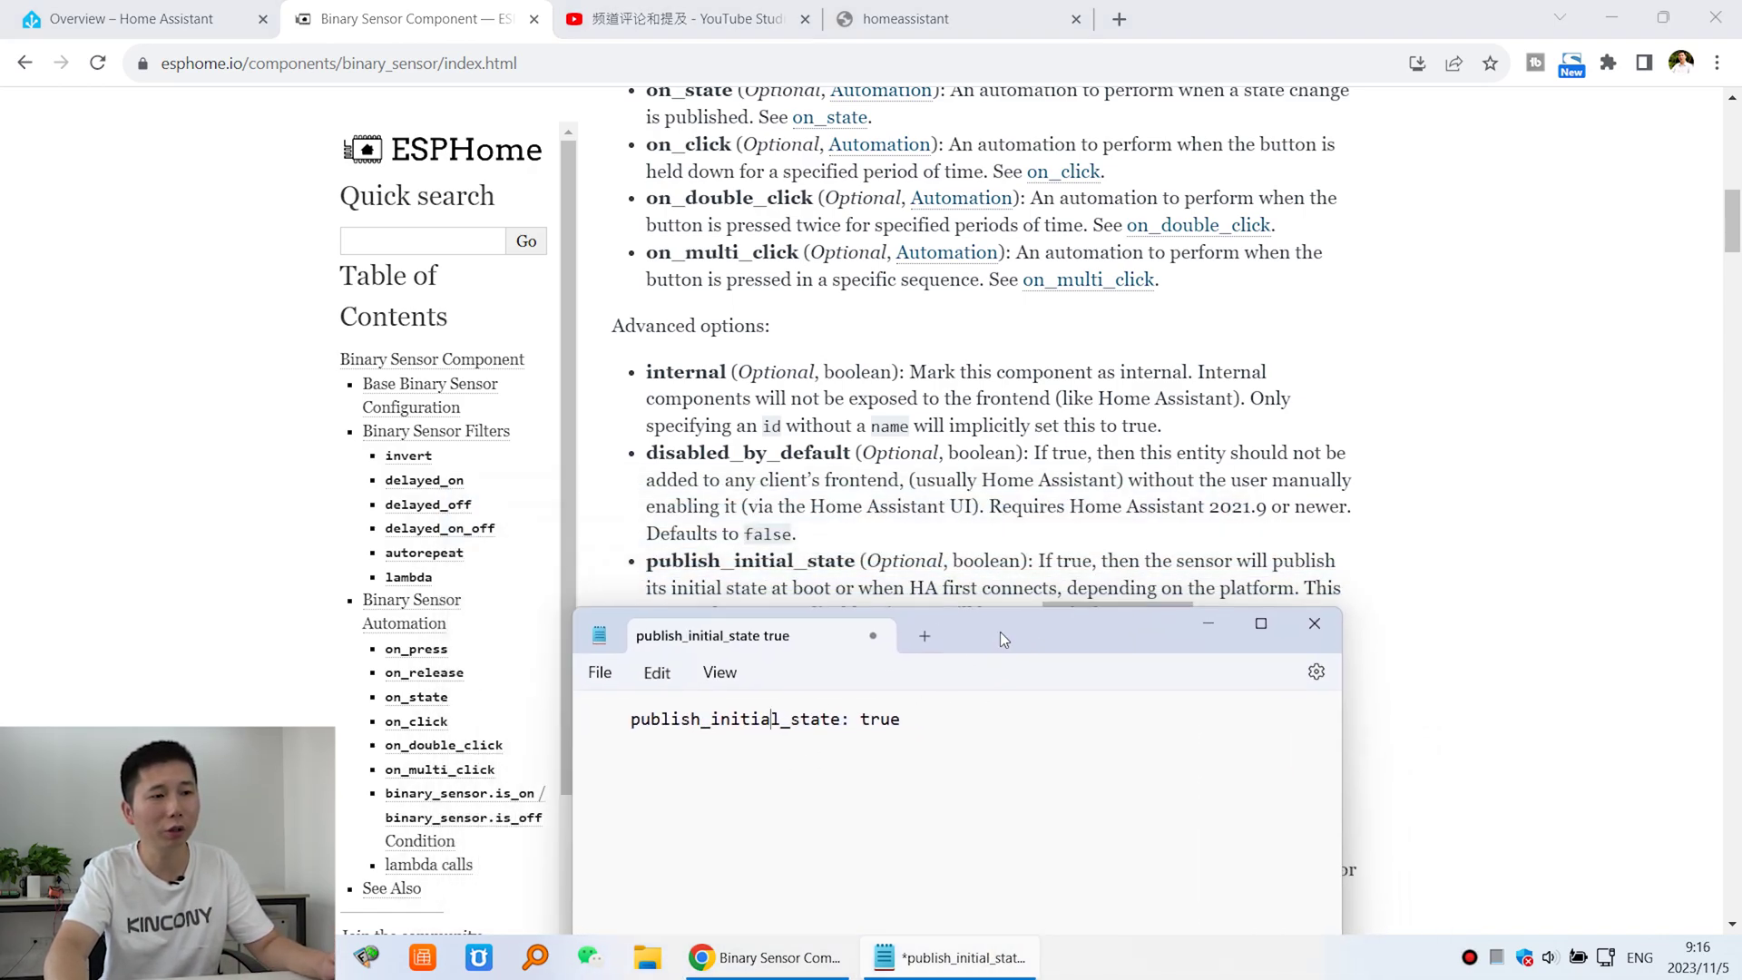
left_click_drag(938, 716, 620, 717)
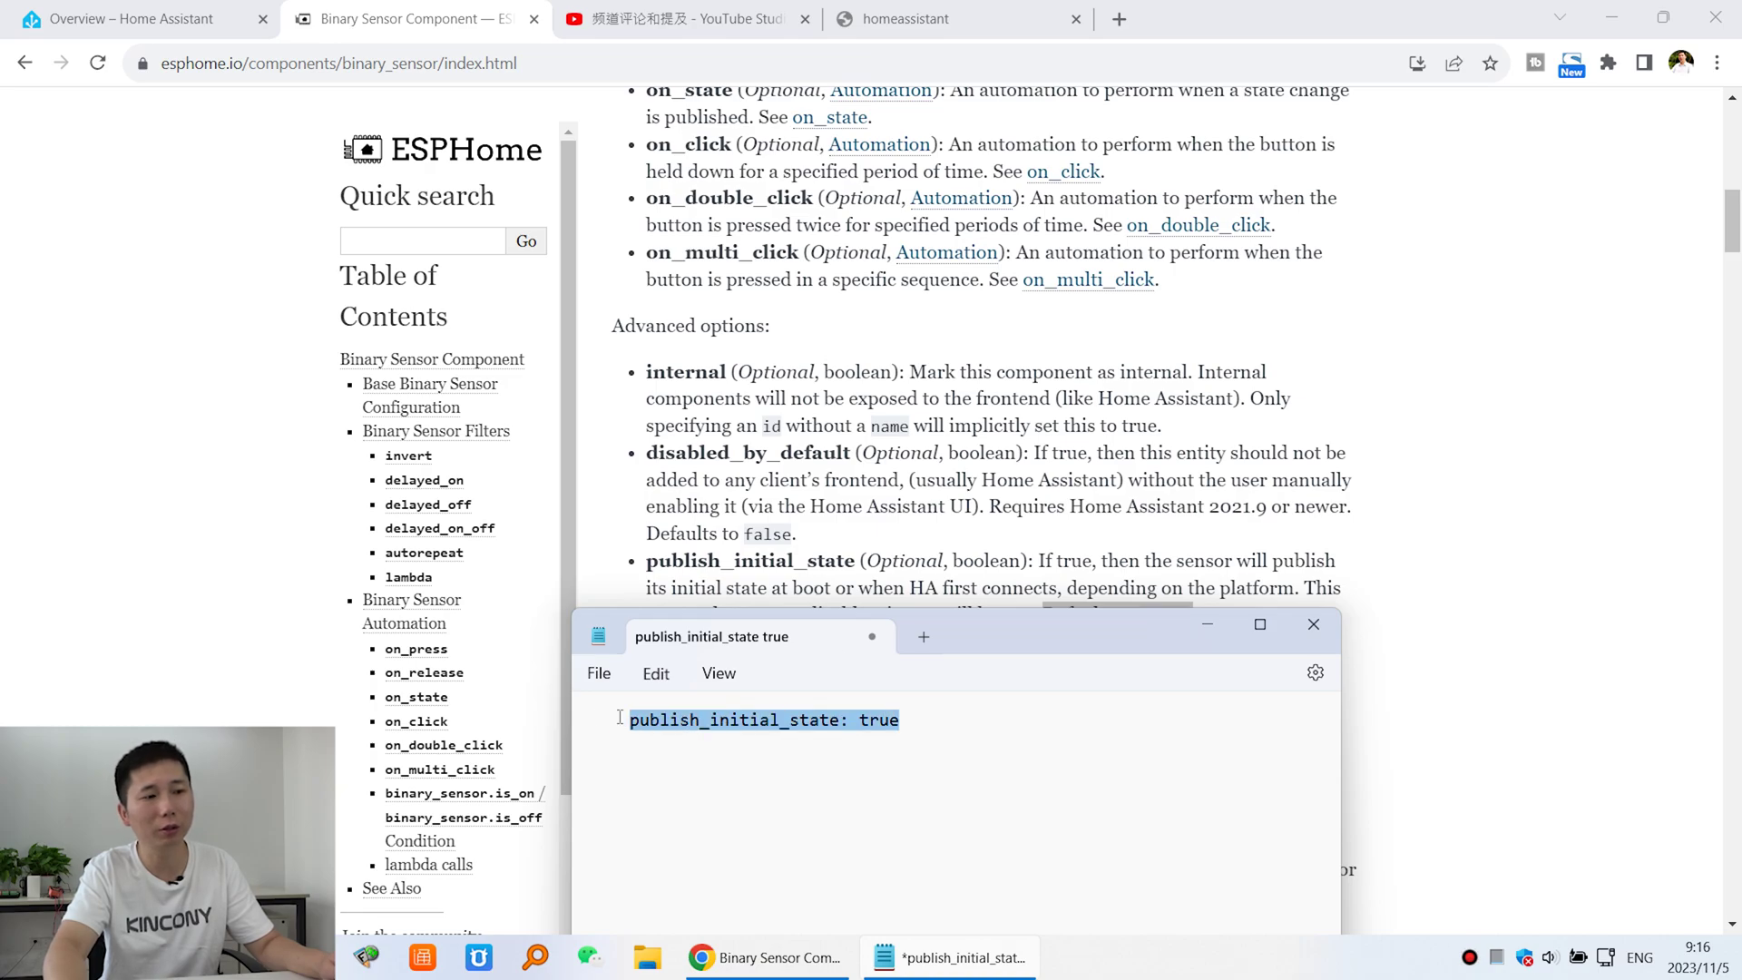
right_click(691, 721)
left_click(786, 367)
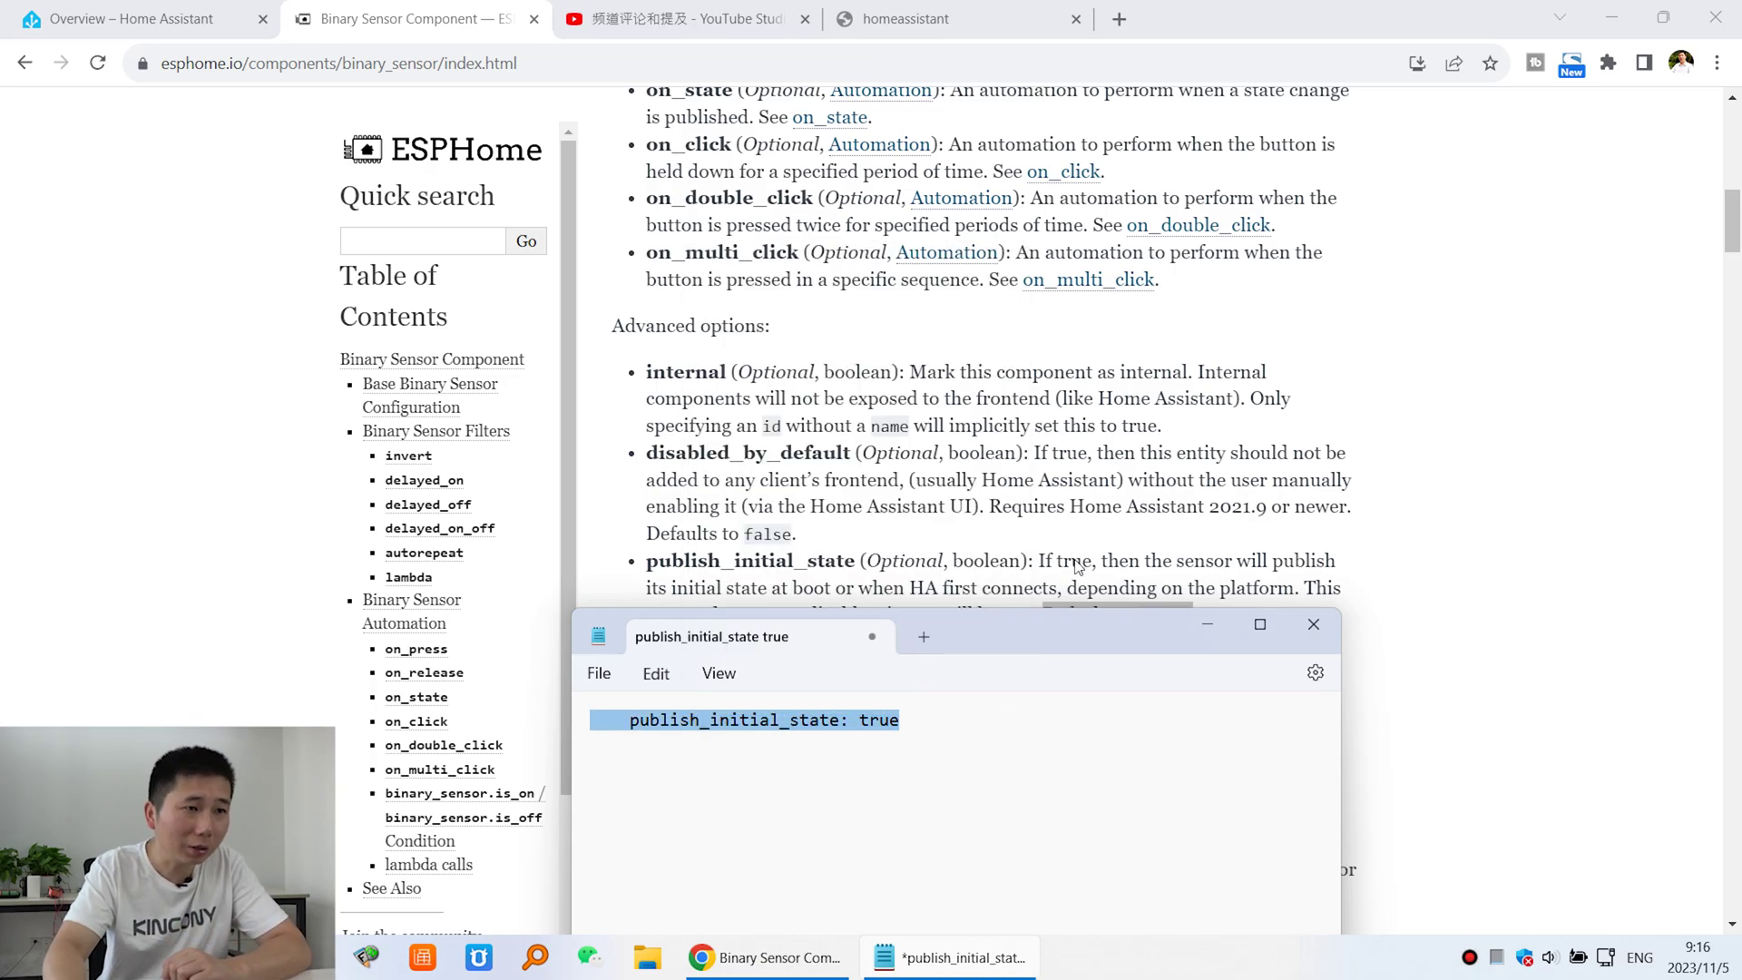
left_click(1206, 626)
Return to Home Assistant and open the a4 device's configuration for editing in ESPHome.
left_click(140, 18)
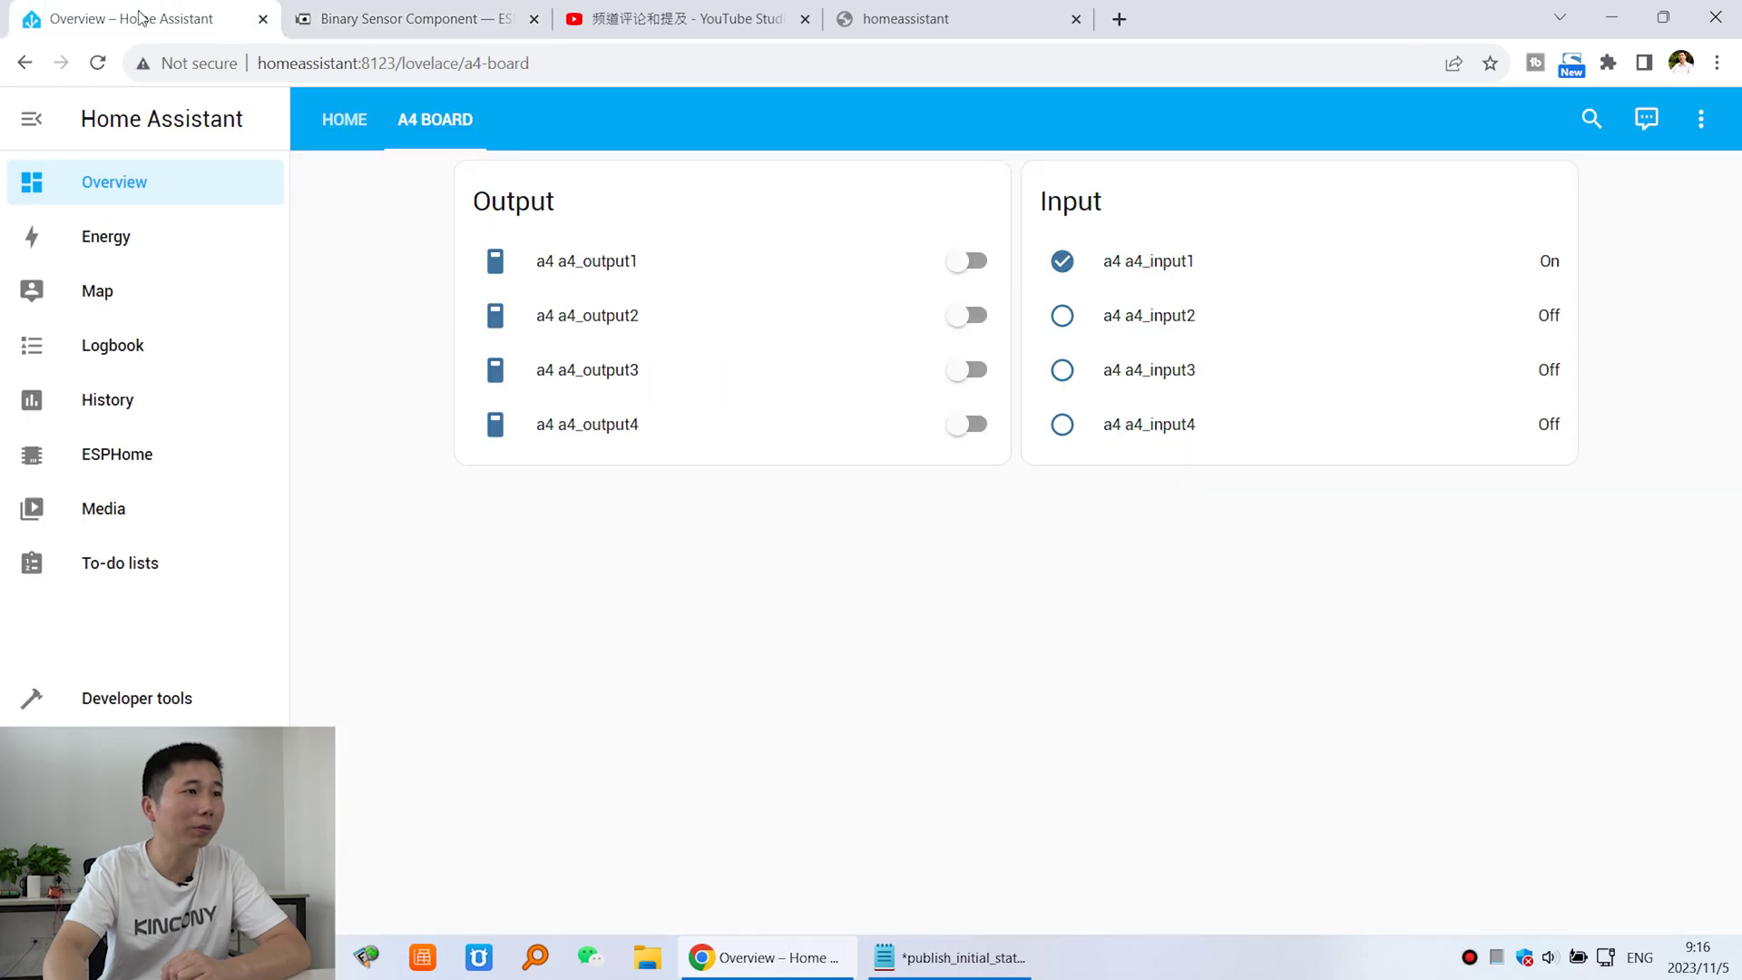
left_click(132, 463)
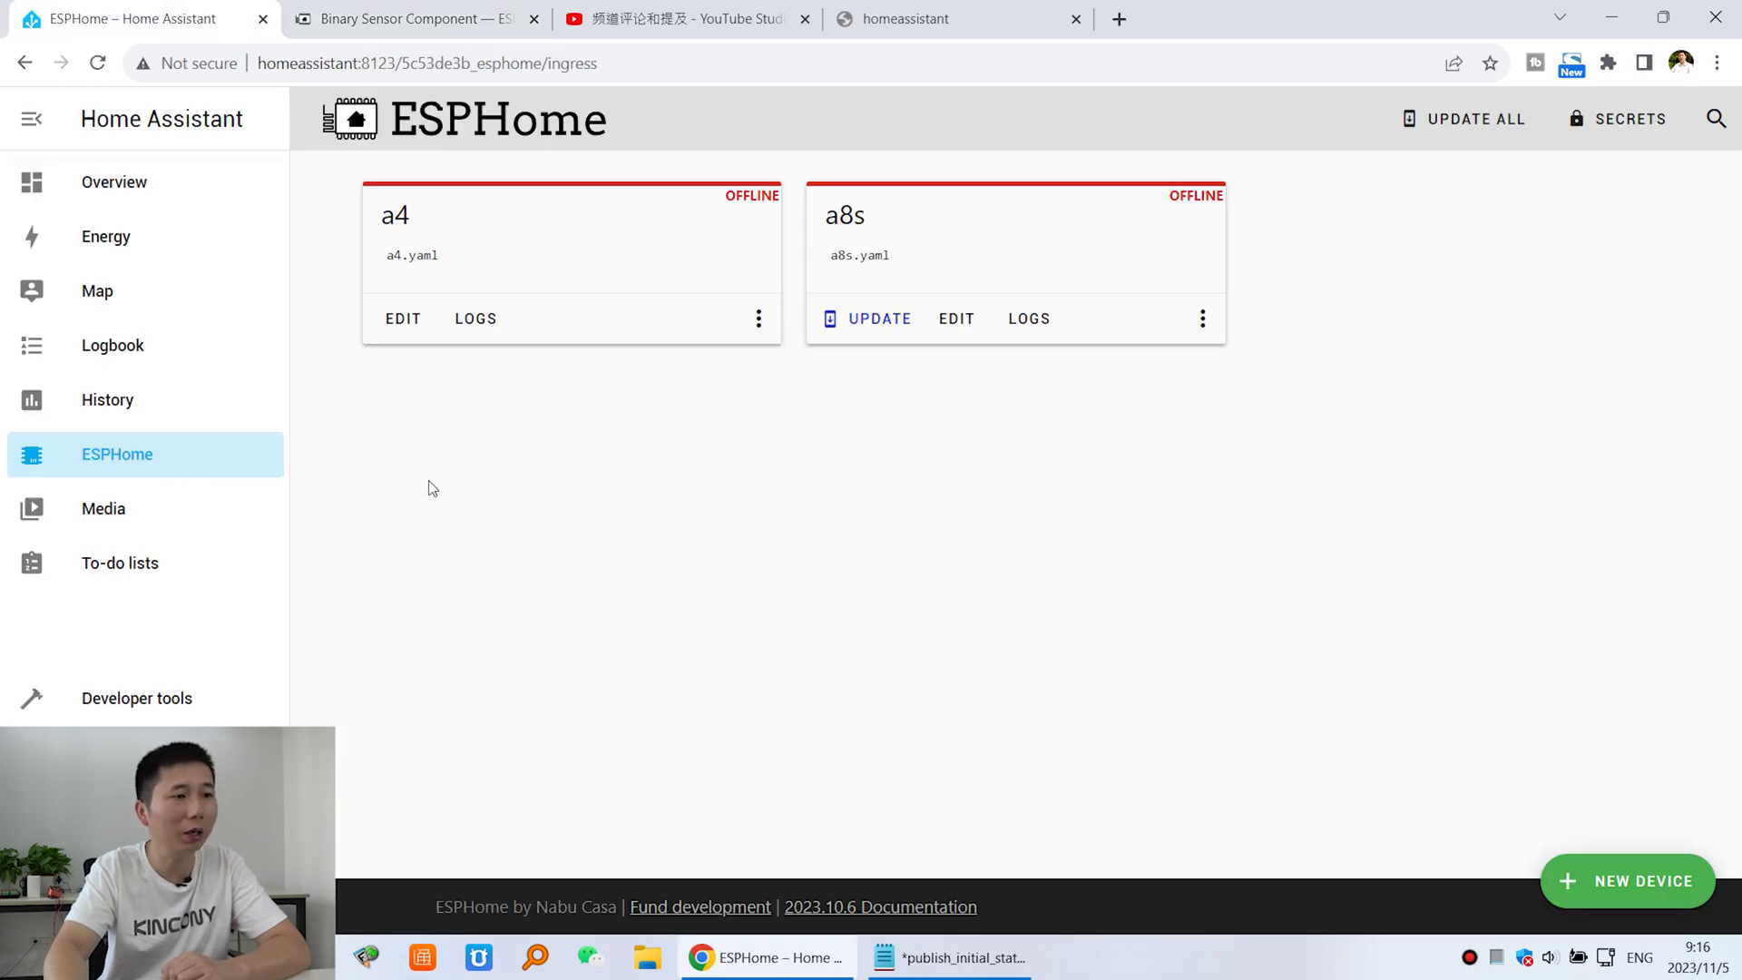
left_click(411, 332)
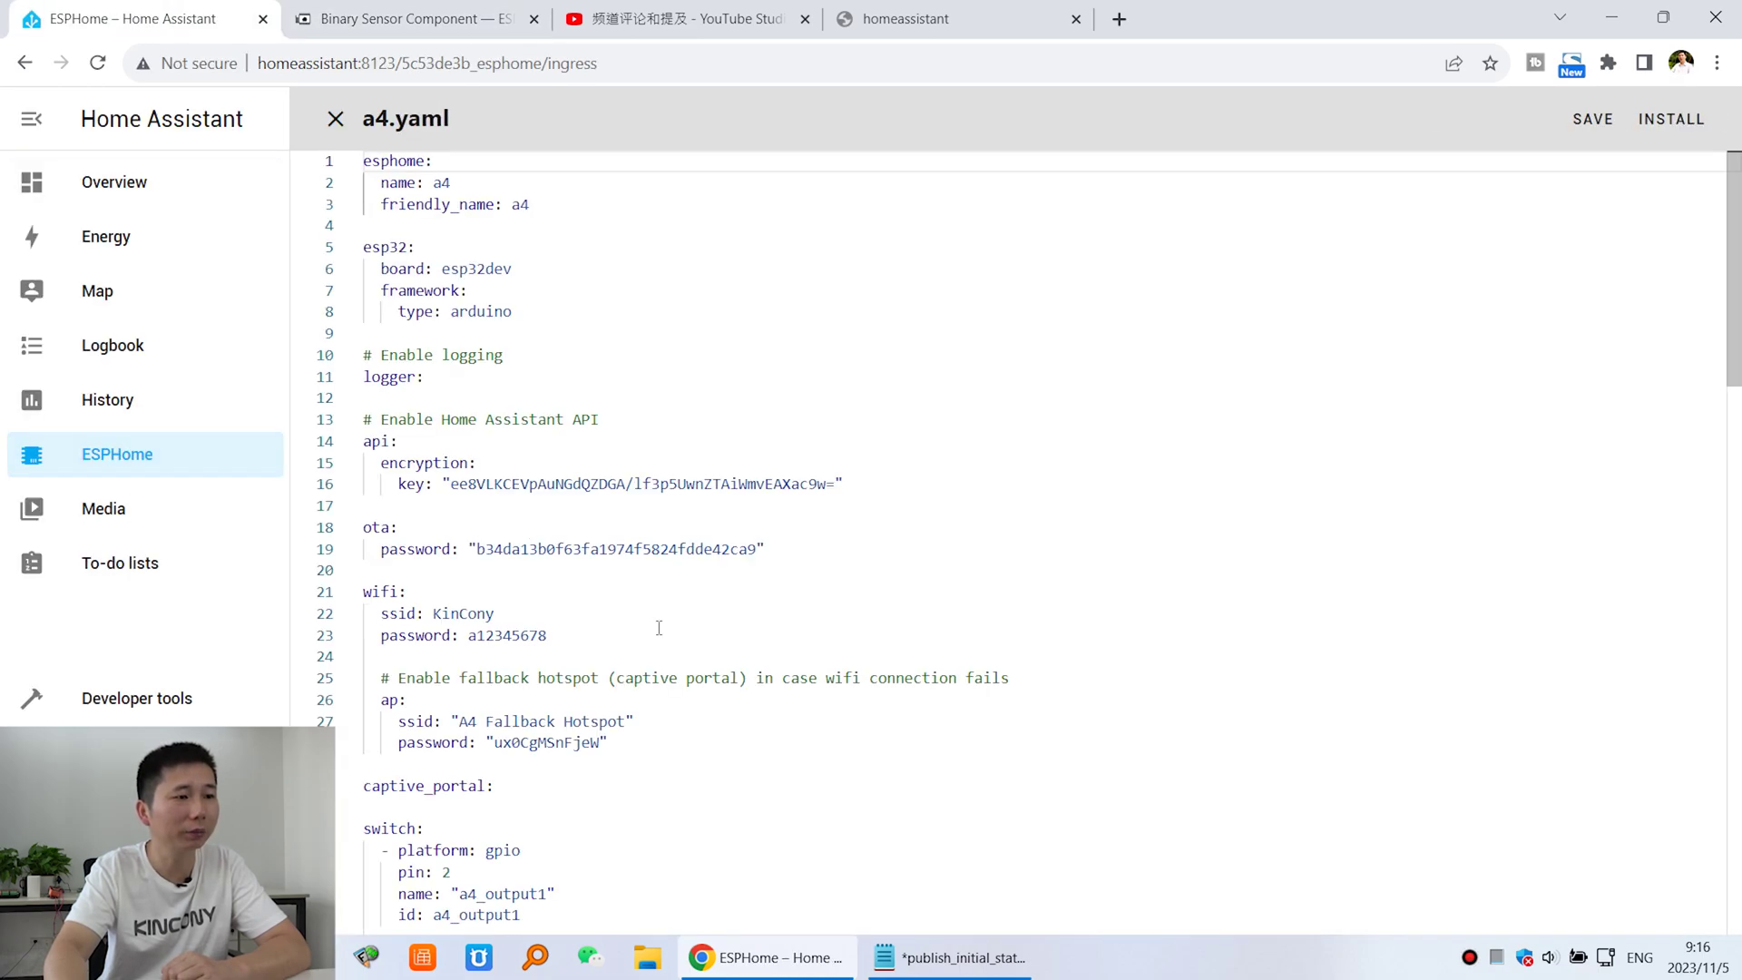
Insert the line "publish_initial_state: true" below the a4_input1 name in the binary_sensor section, aligned with the name key.
scroll(658, 628, "down", 12)
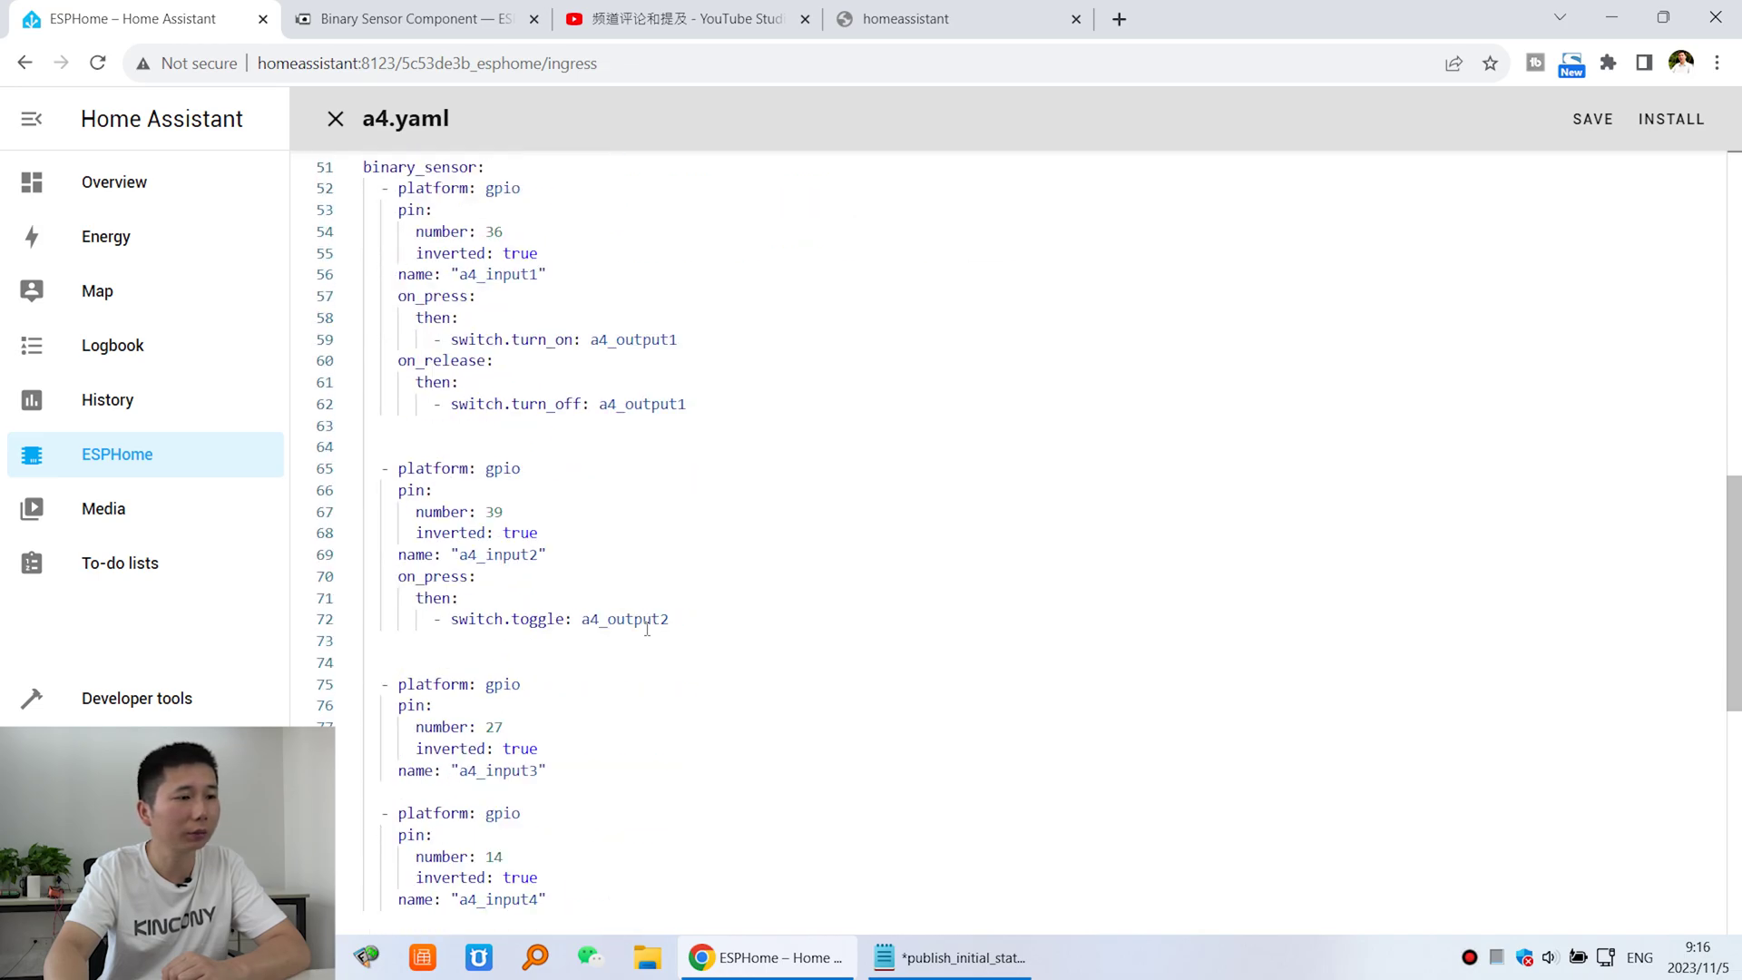
scroll(647, 628, "down", 2)
scroll(645, 622, "up", 3)
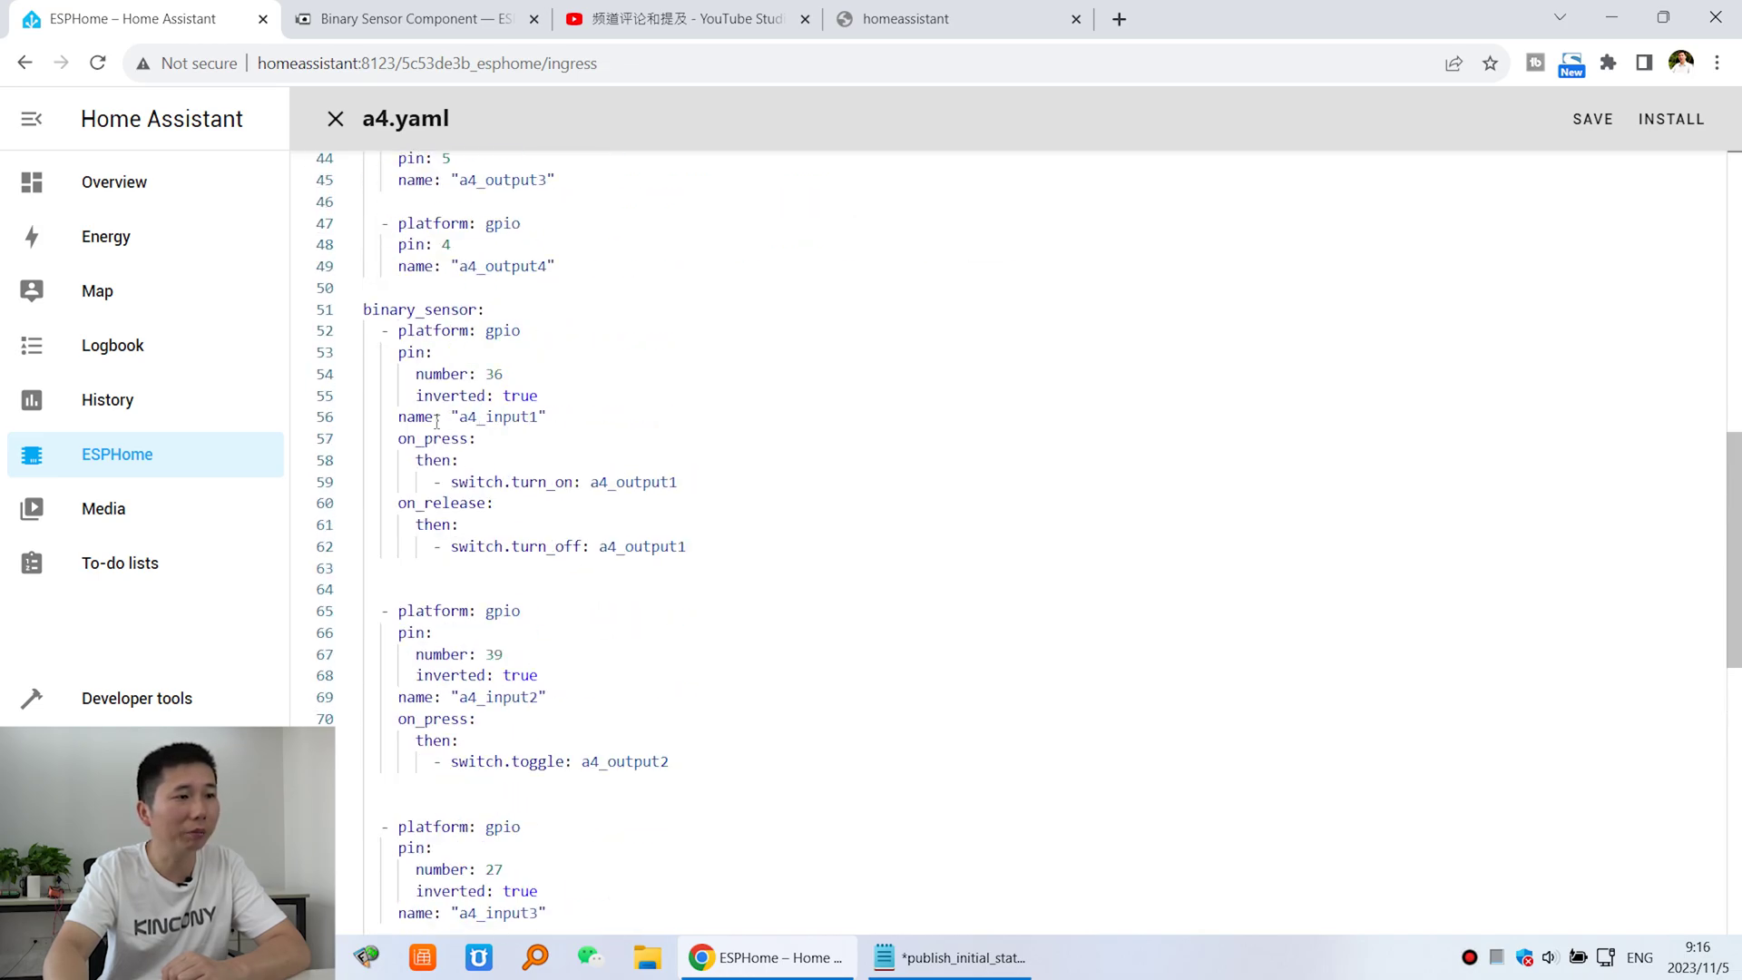
left_click(548, 416)
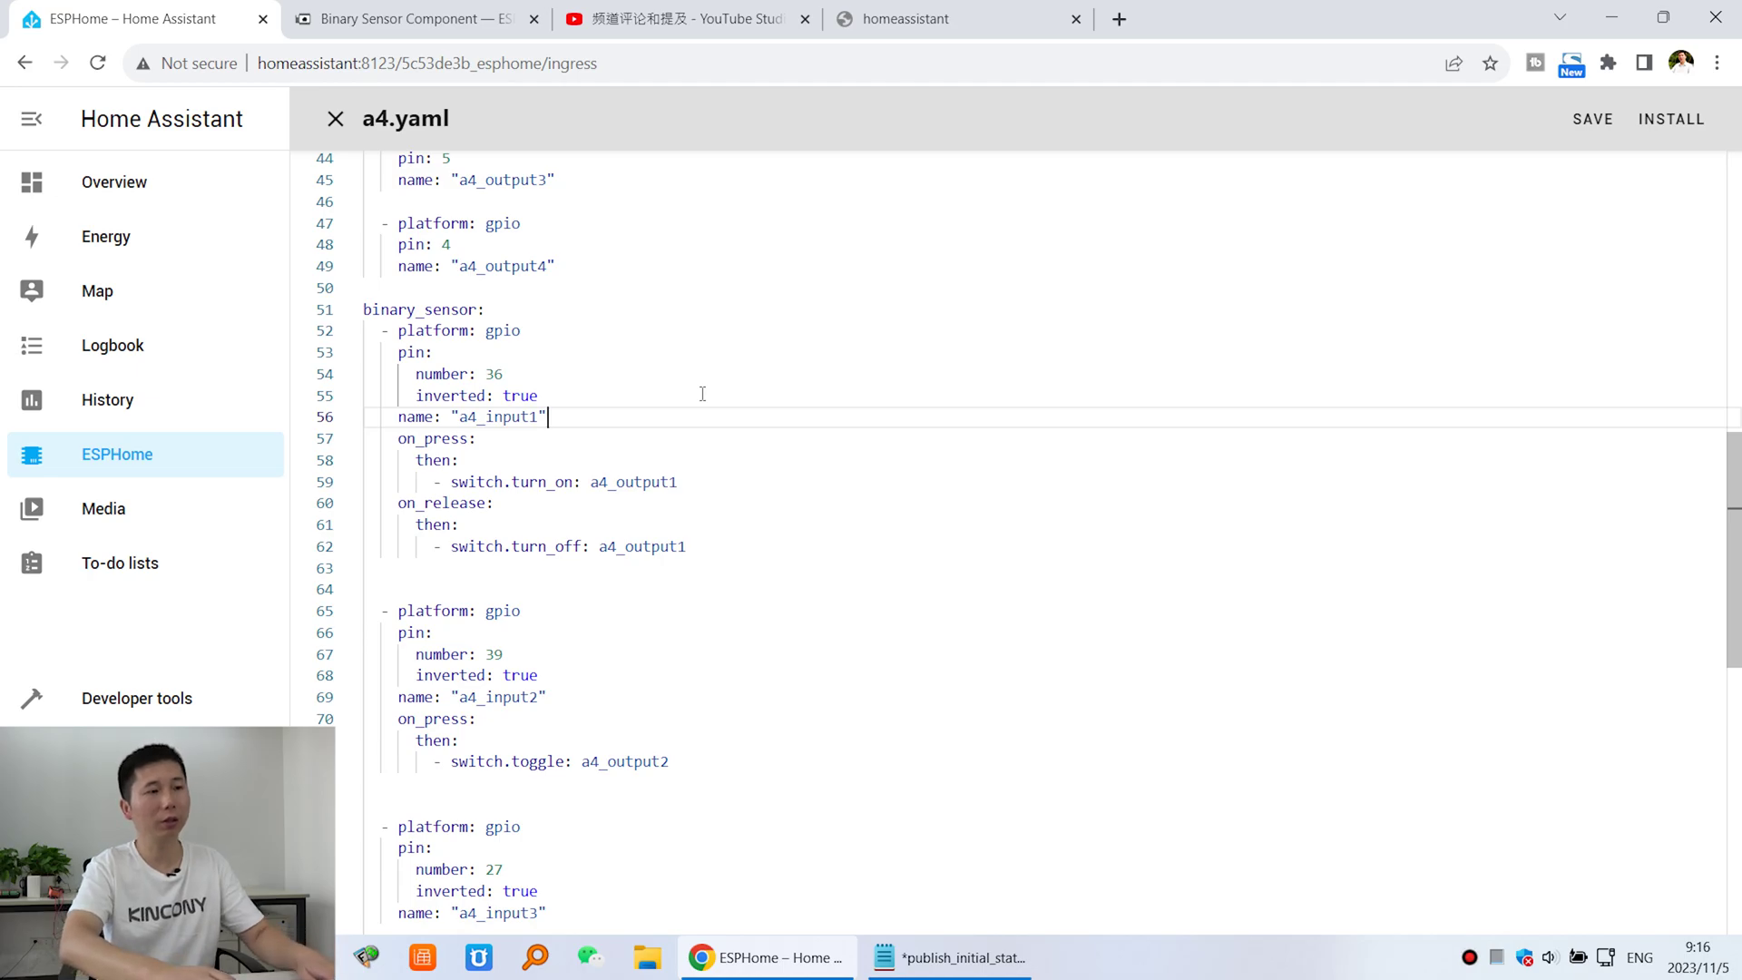
key("Return")
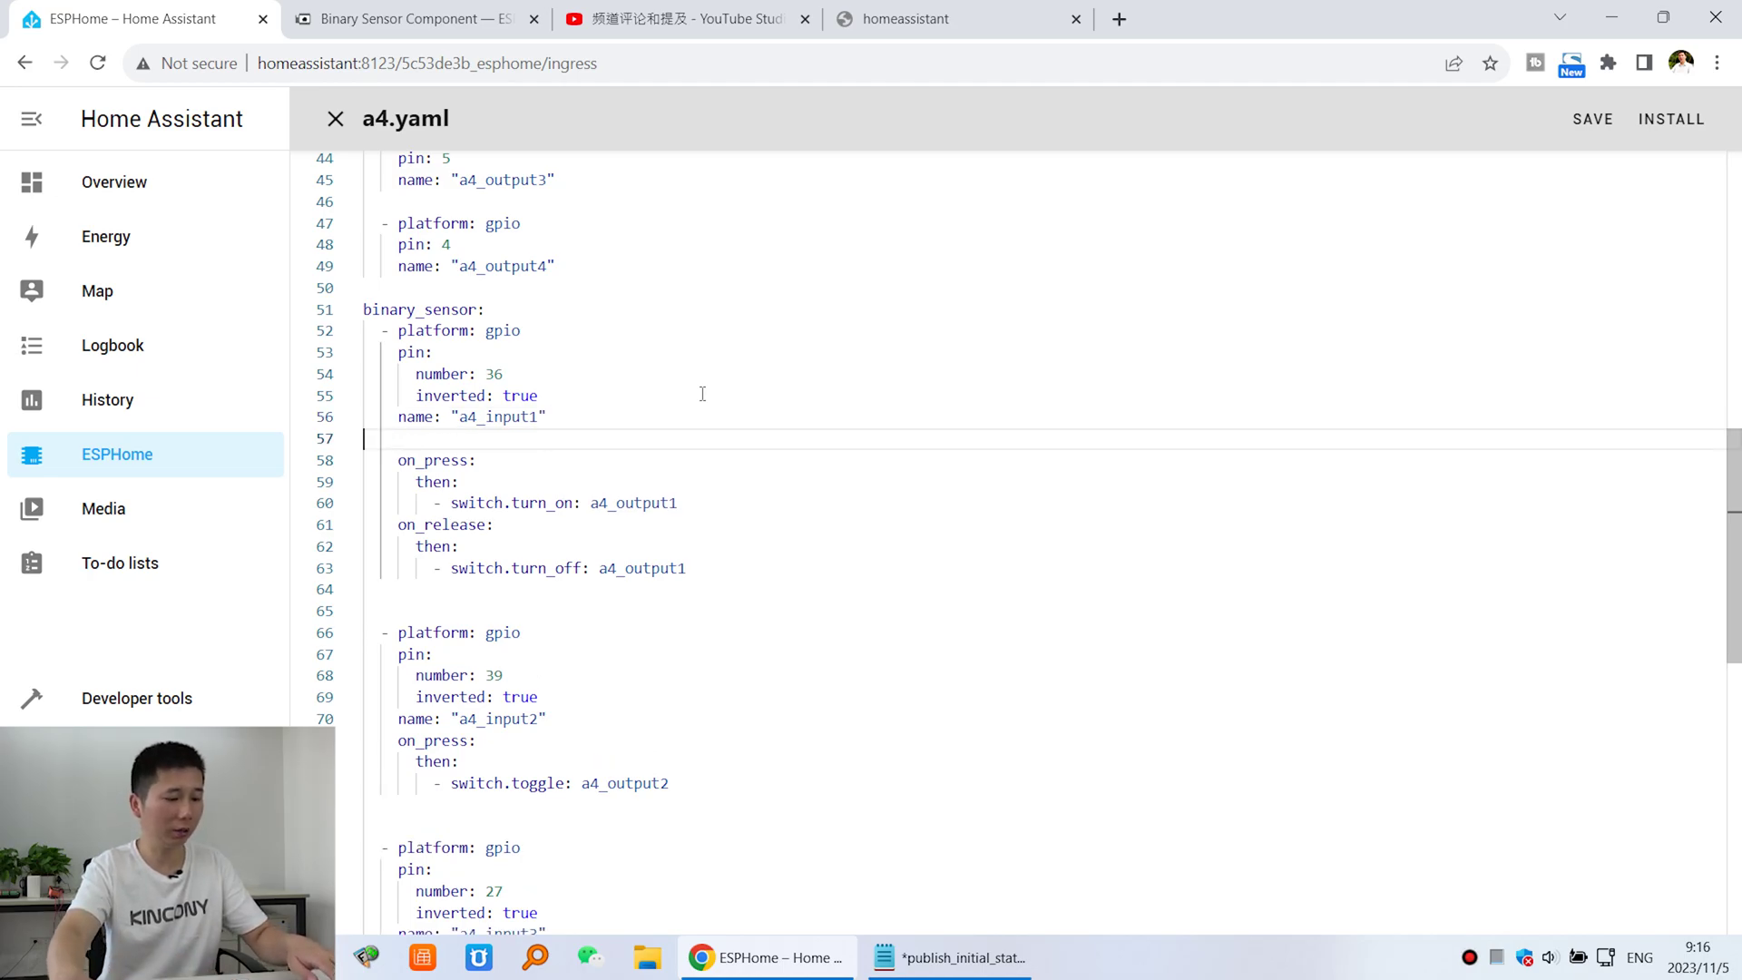
type("publish_initial_state: true")
left_click_drag(673, 445, 349, 444)
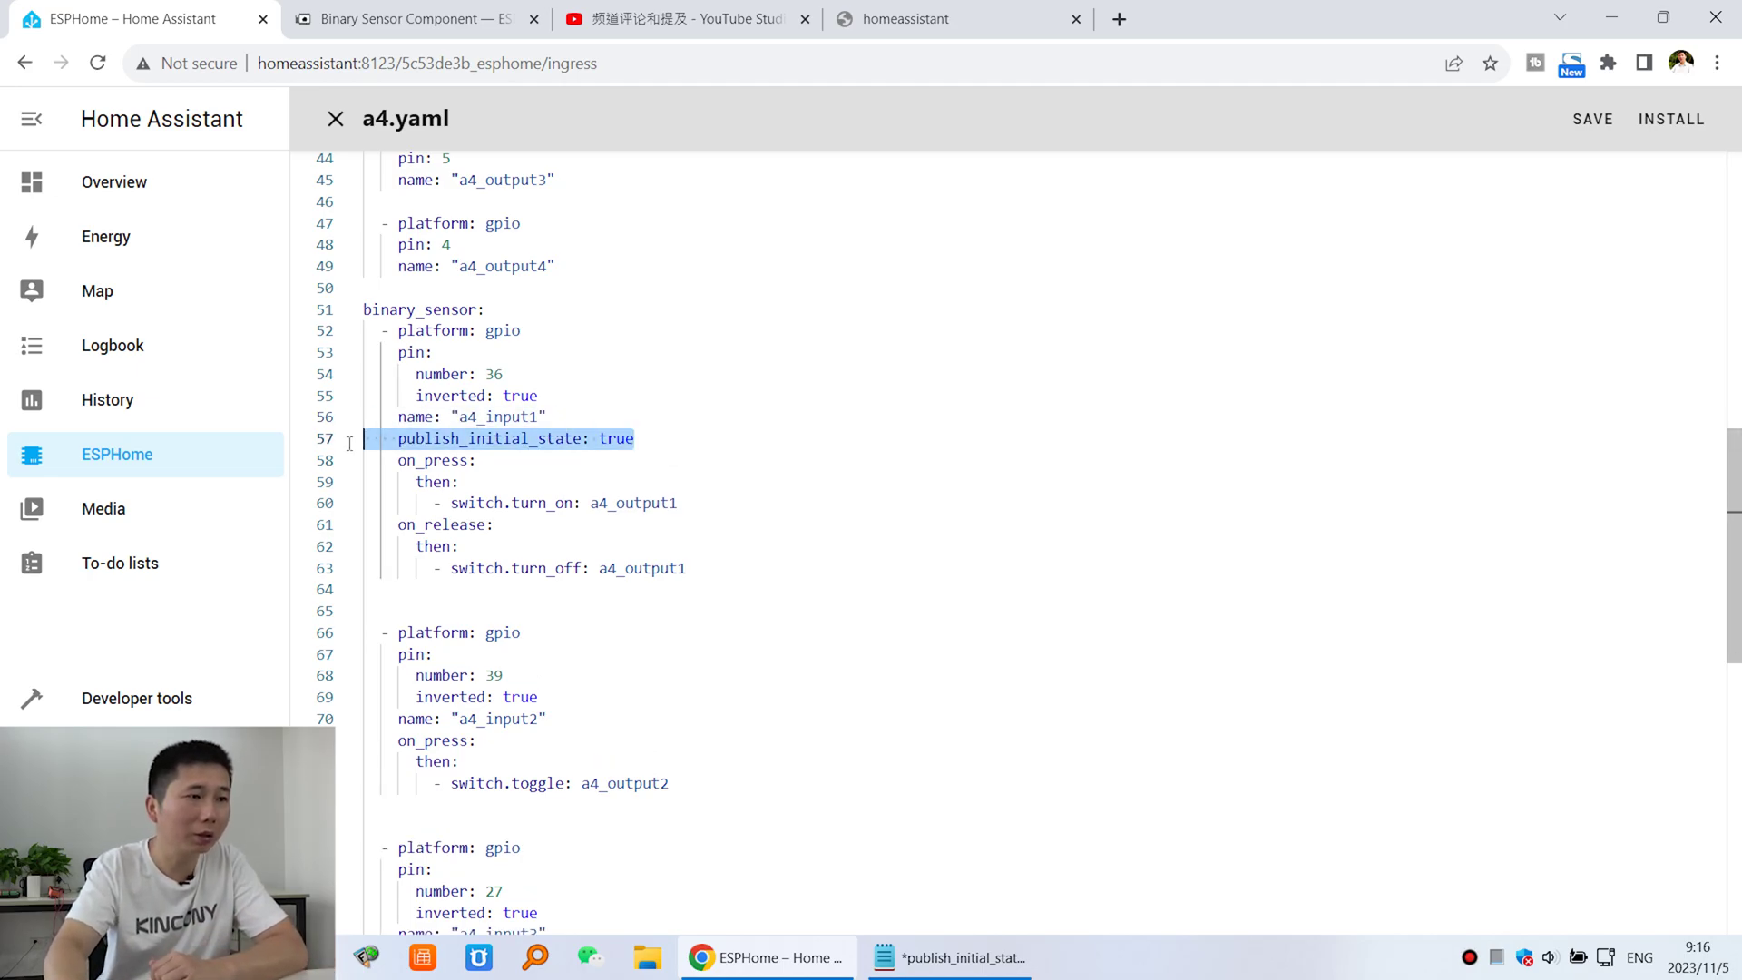
left_click(565, 442)
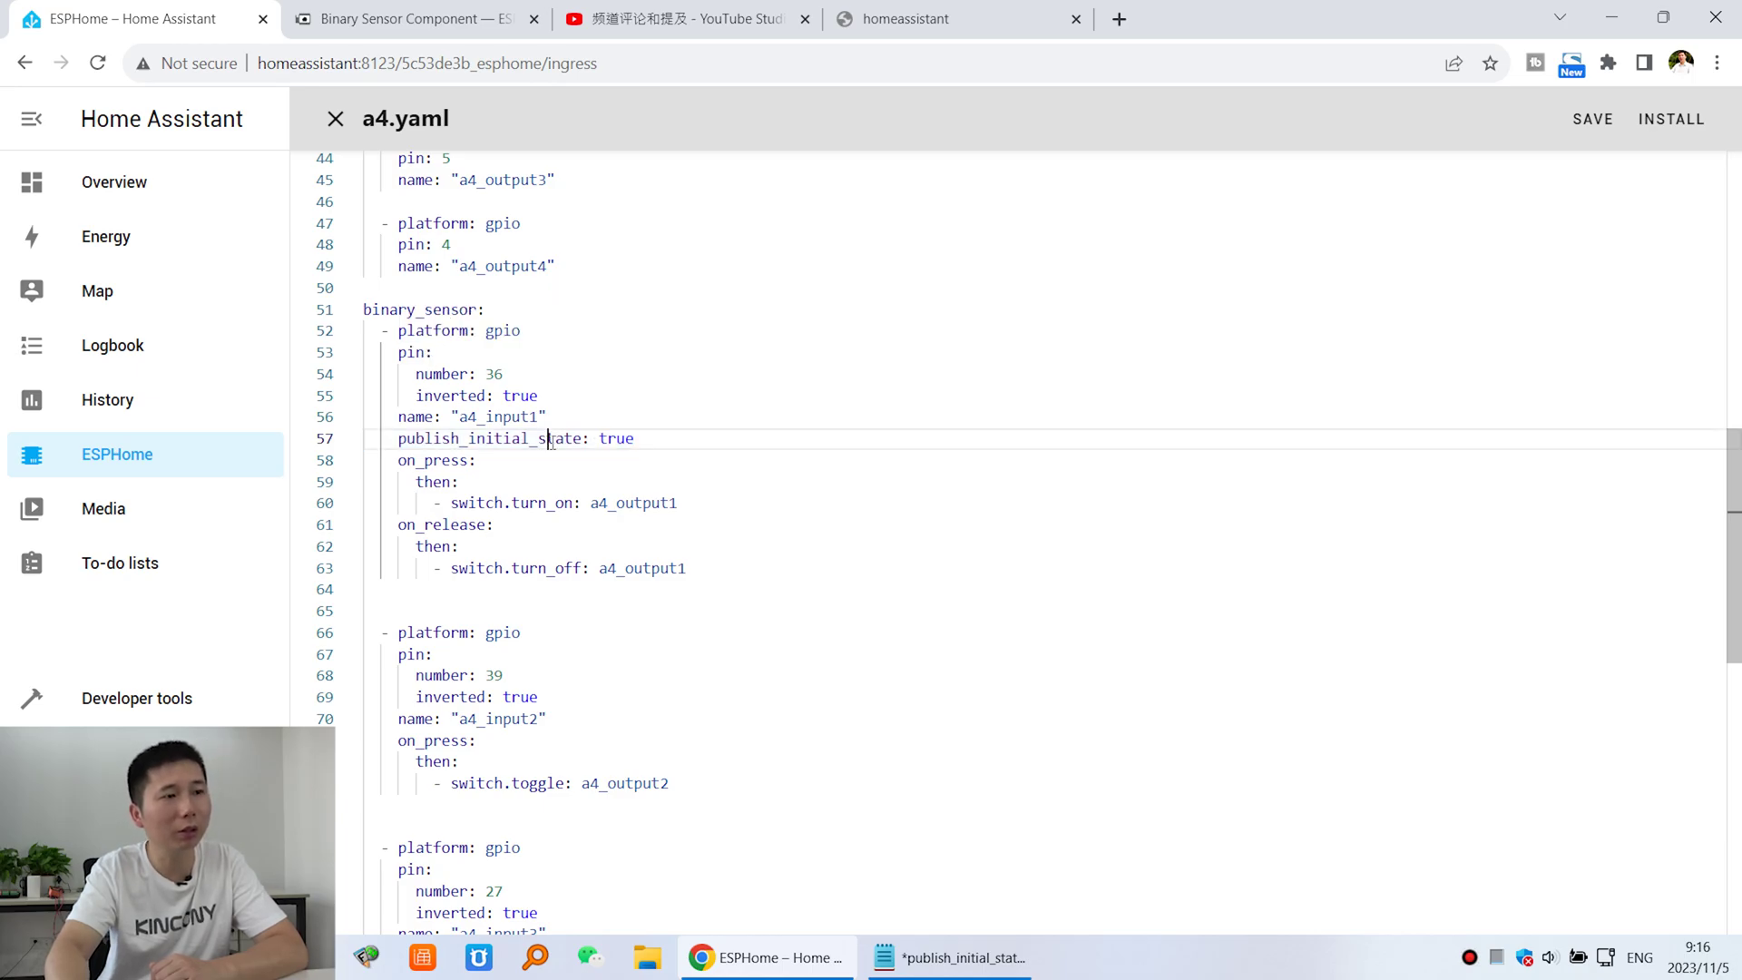
left_click_drag(658, 445, 544, 439)
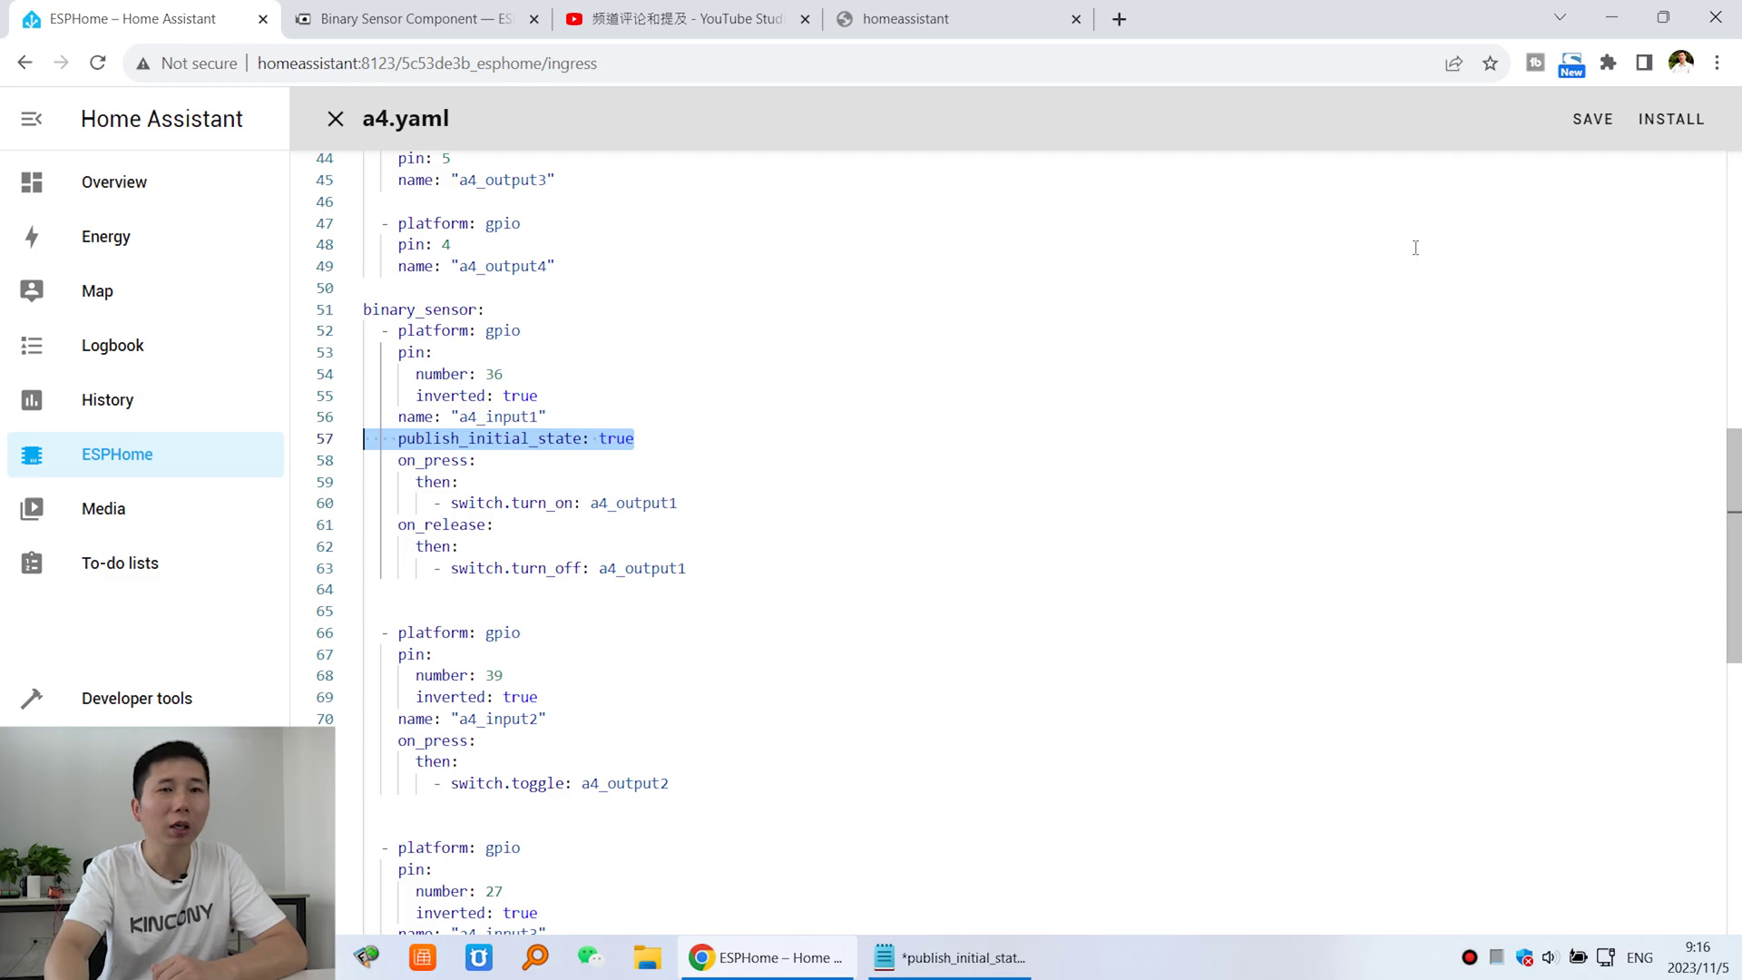
Save a4.yaml and install it on the board connected by USB to the computer running ESPHome Dashboard.
left_click(1593, 125)
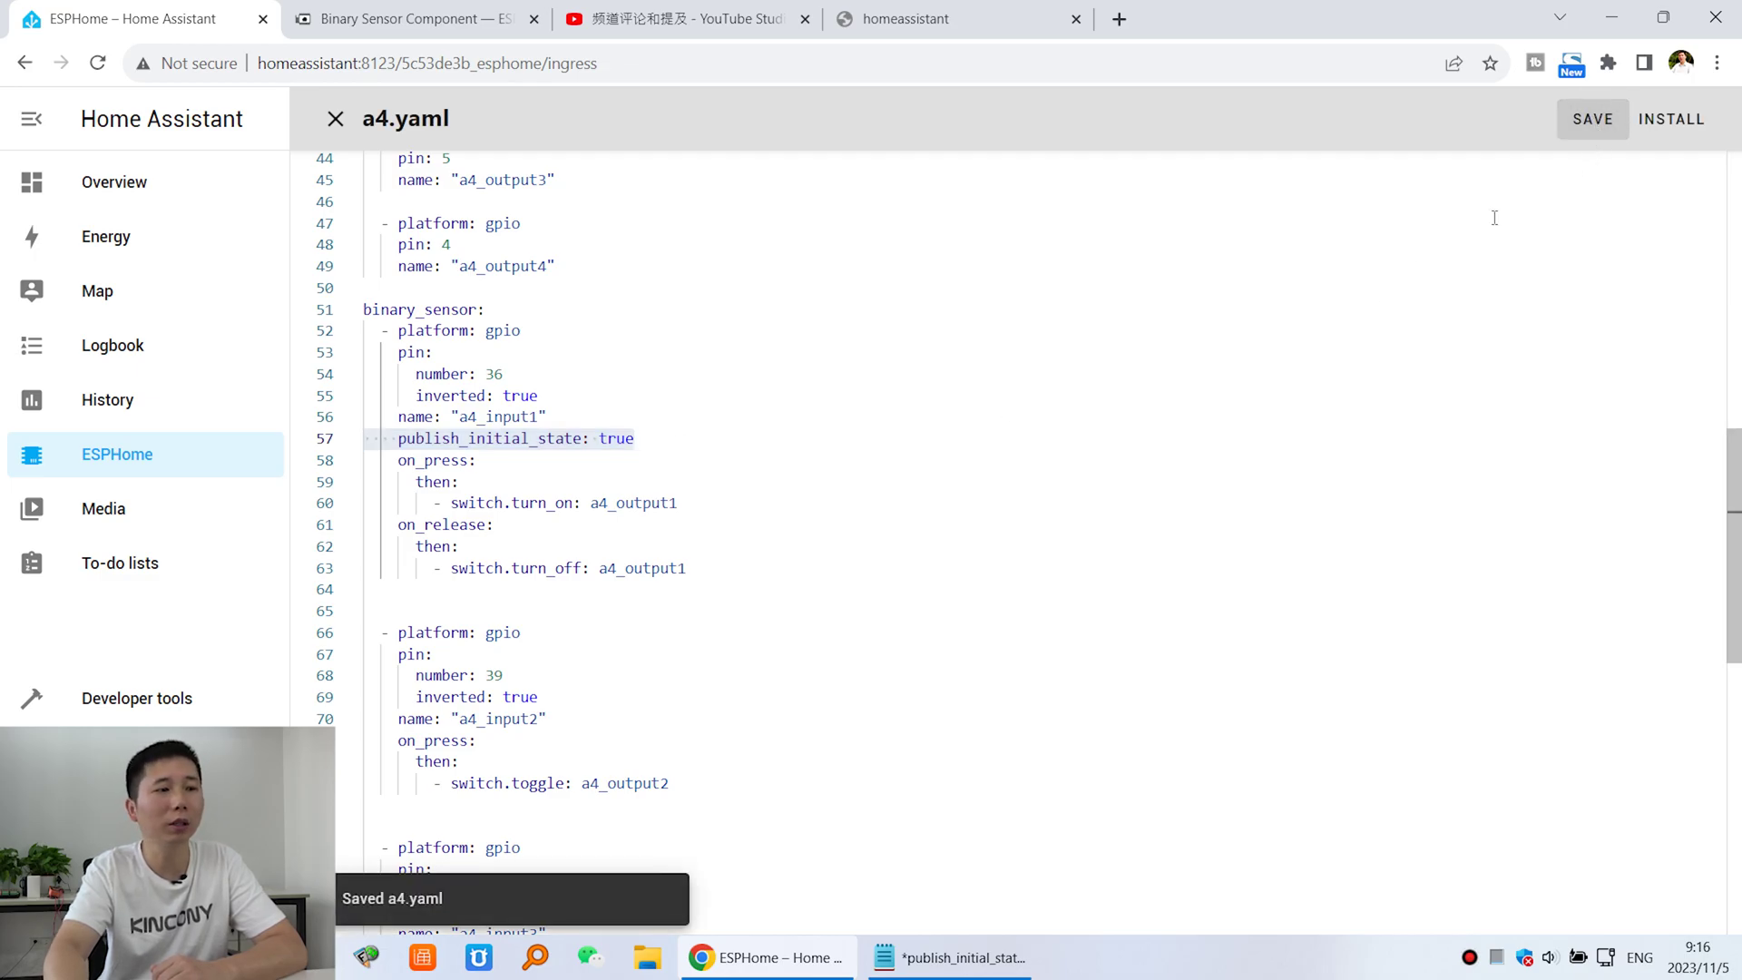
left_click(1671, 119)
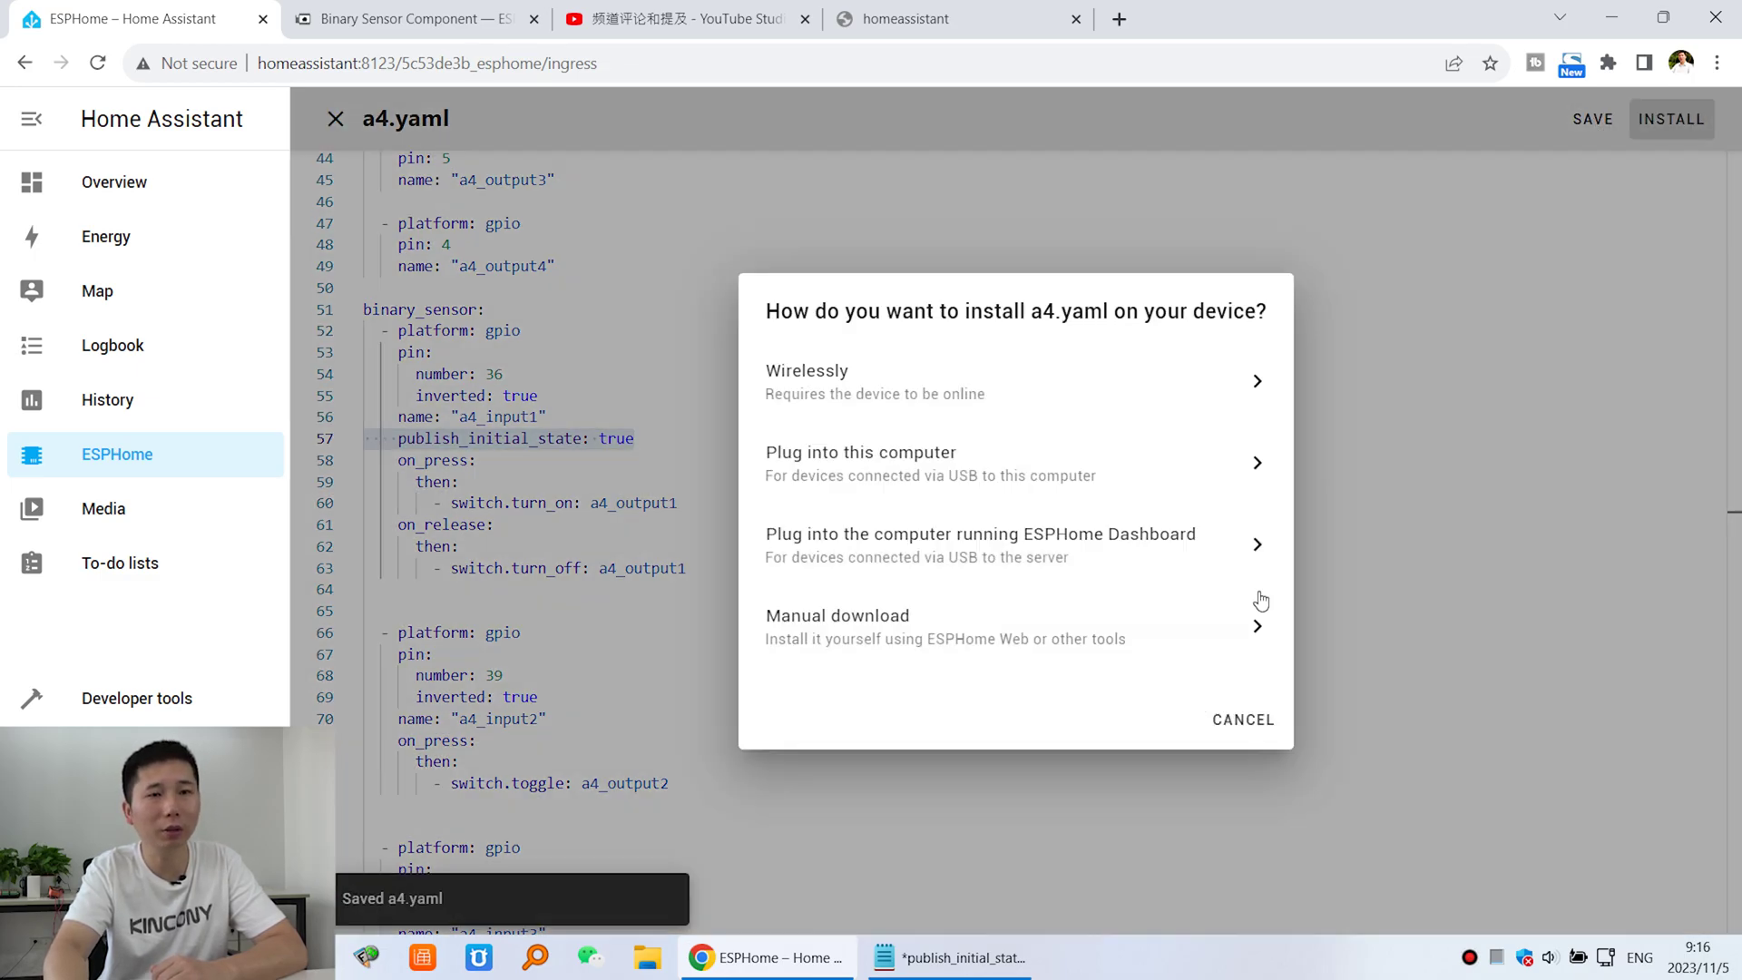
left_click(998, 557)
left_click(1007, 506)
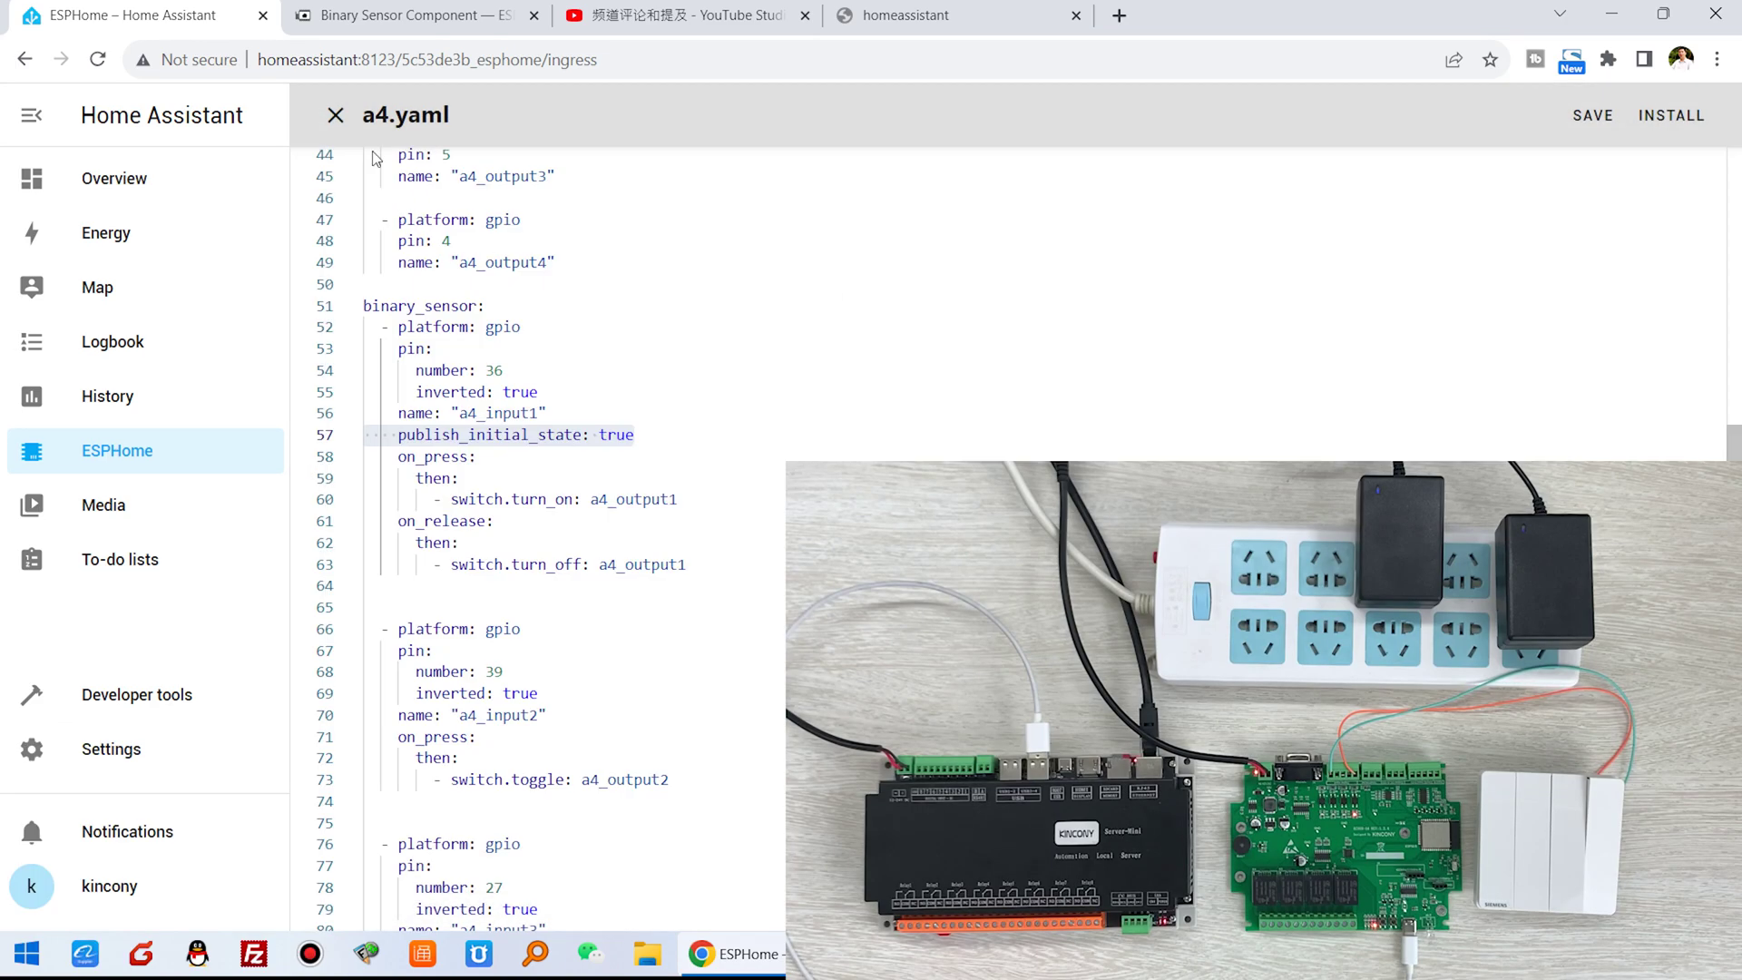
Close the a4.yaml editor and open the A4 Board dashboard to check the input and output states.
key("Escape")
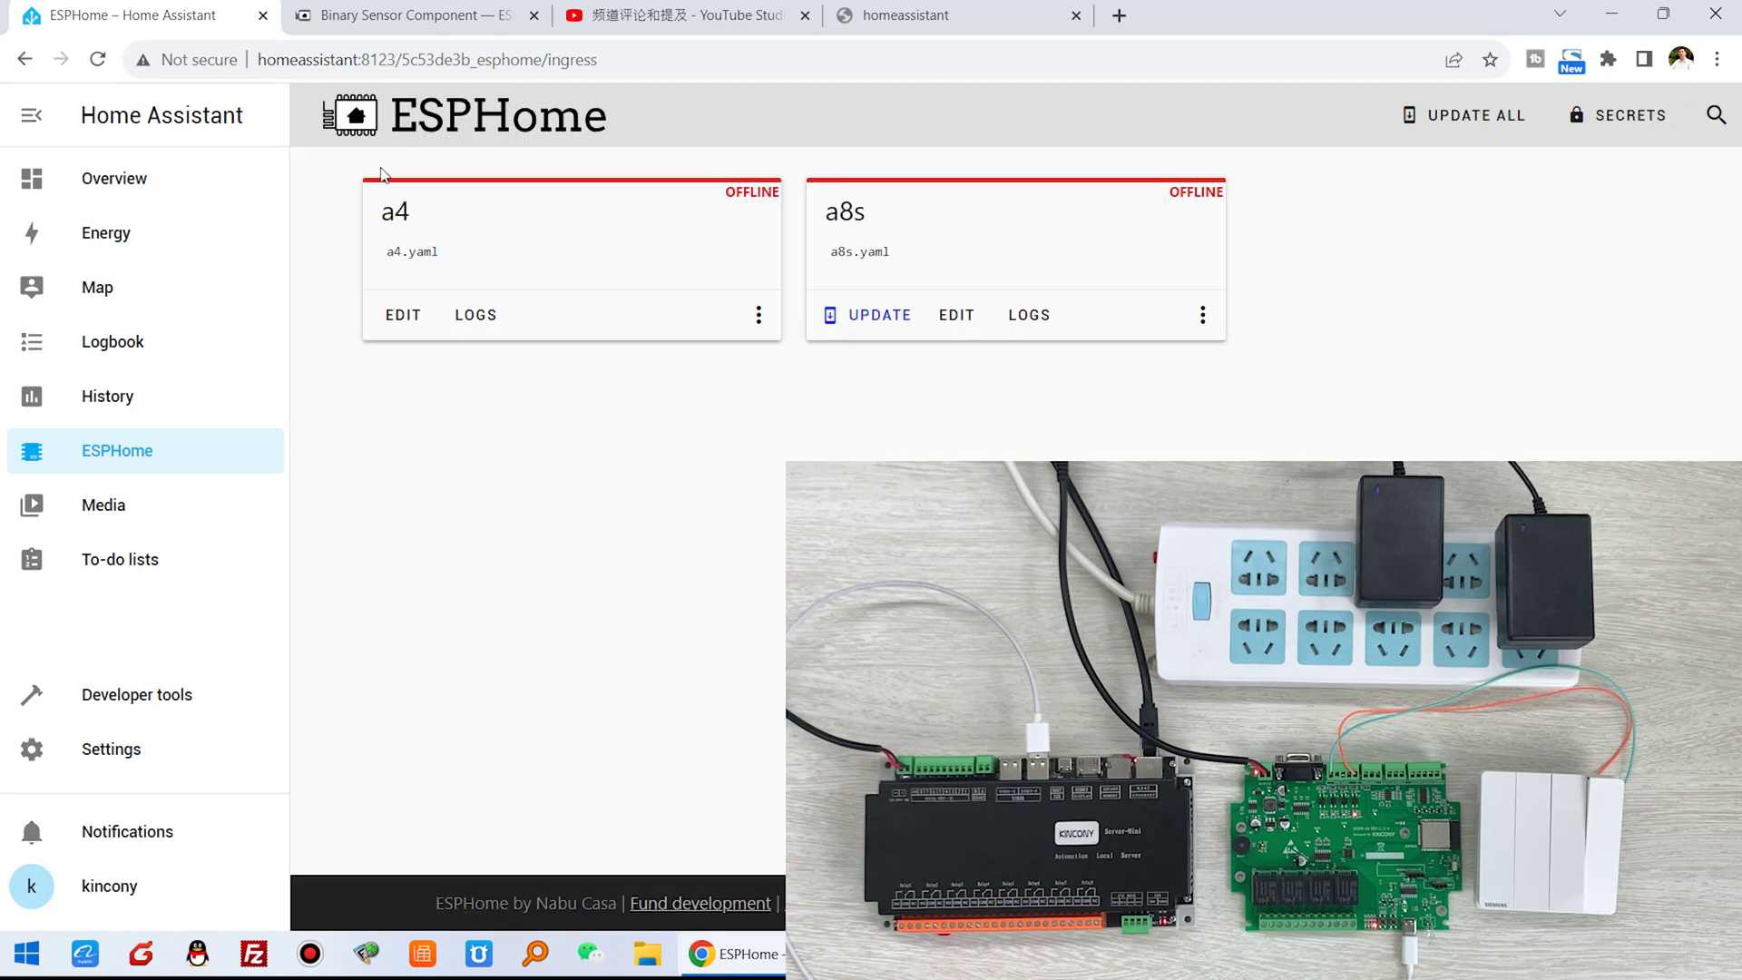
left_click(136, 182)
left_click(451, 123)
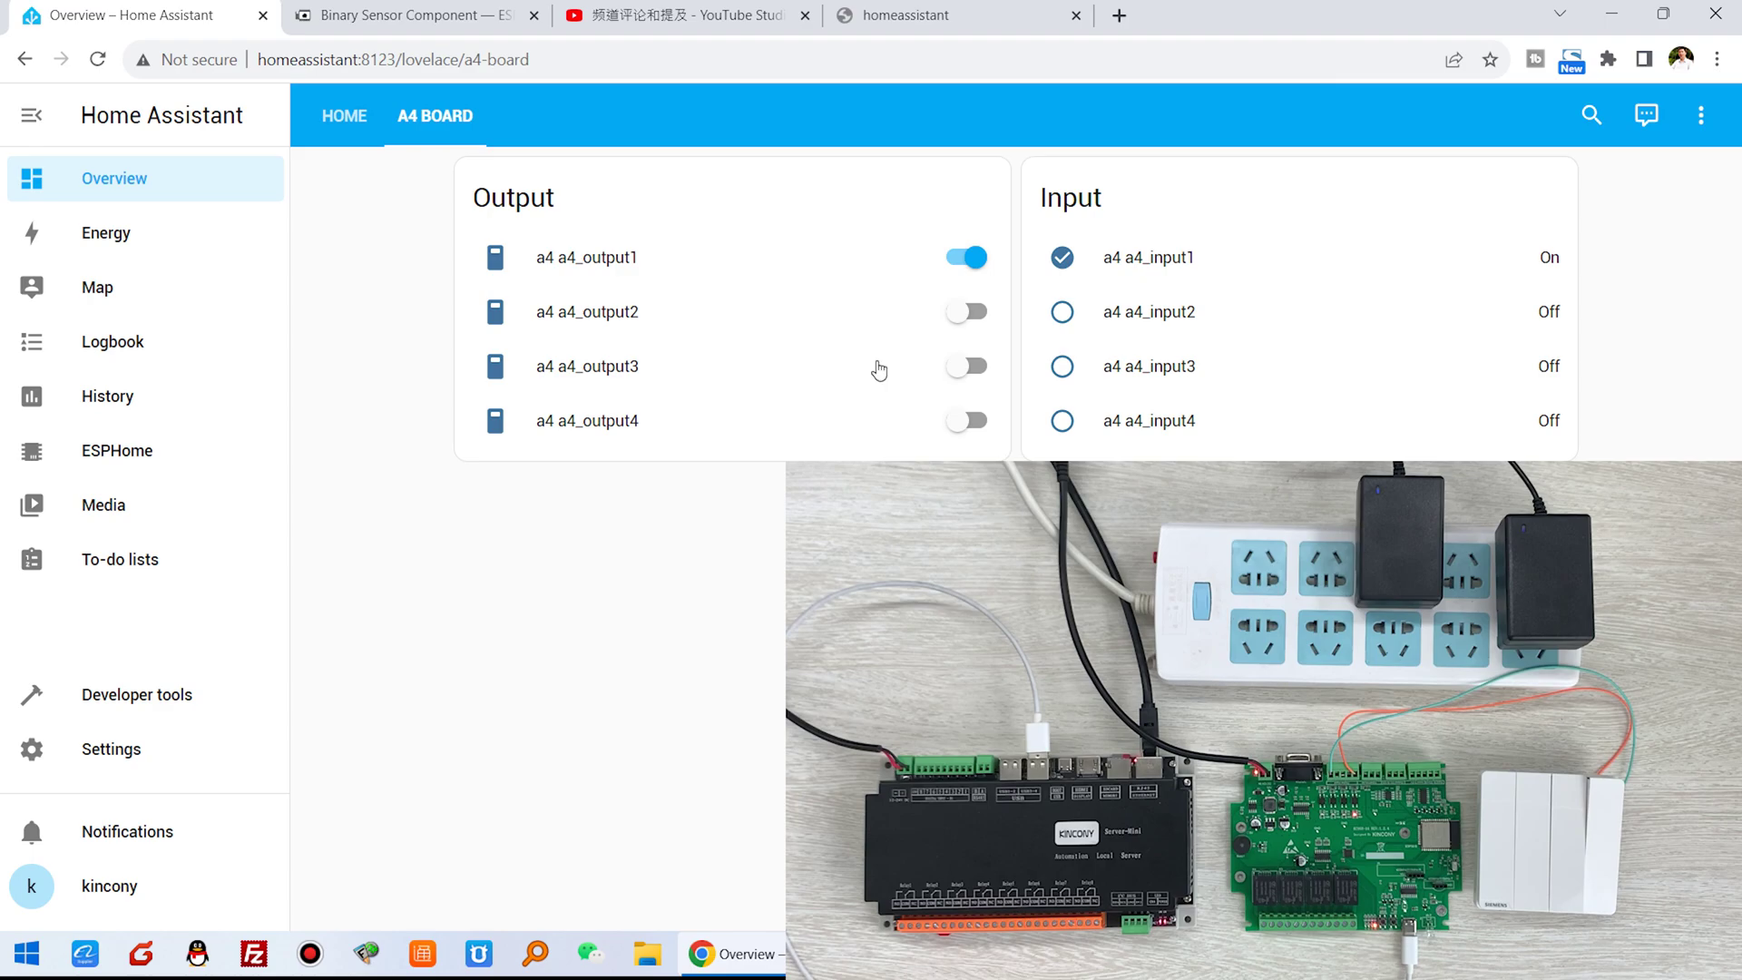